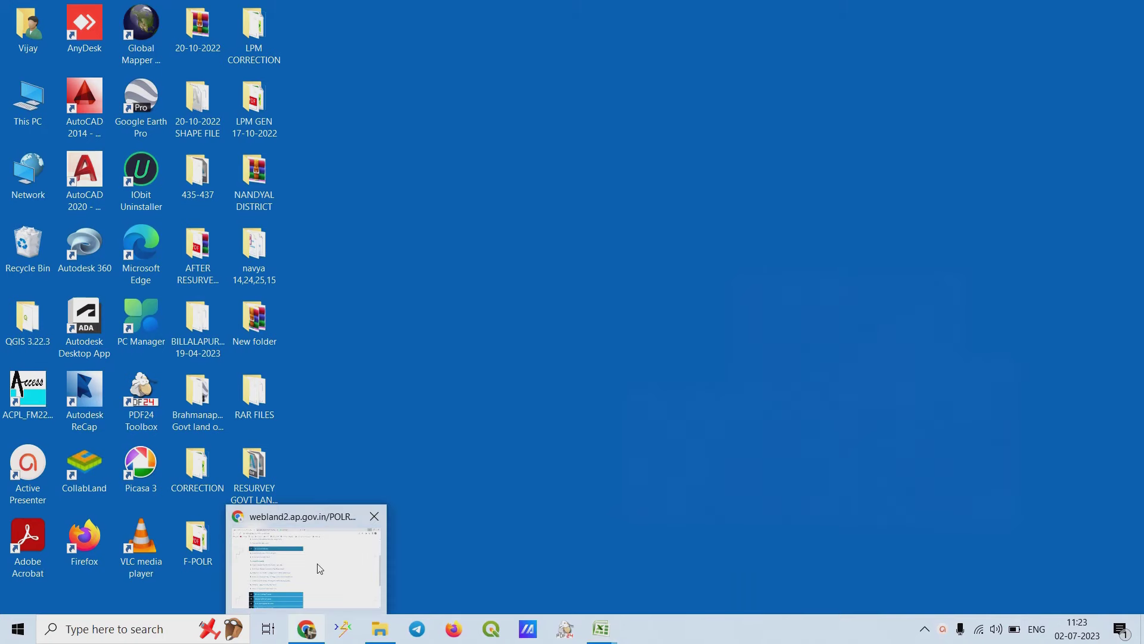
Step: Bring the Webland POLR6 portal with the ProformaVI-Reports list back to the front
click(317, 564)
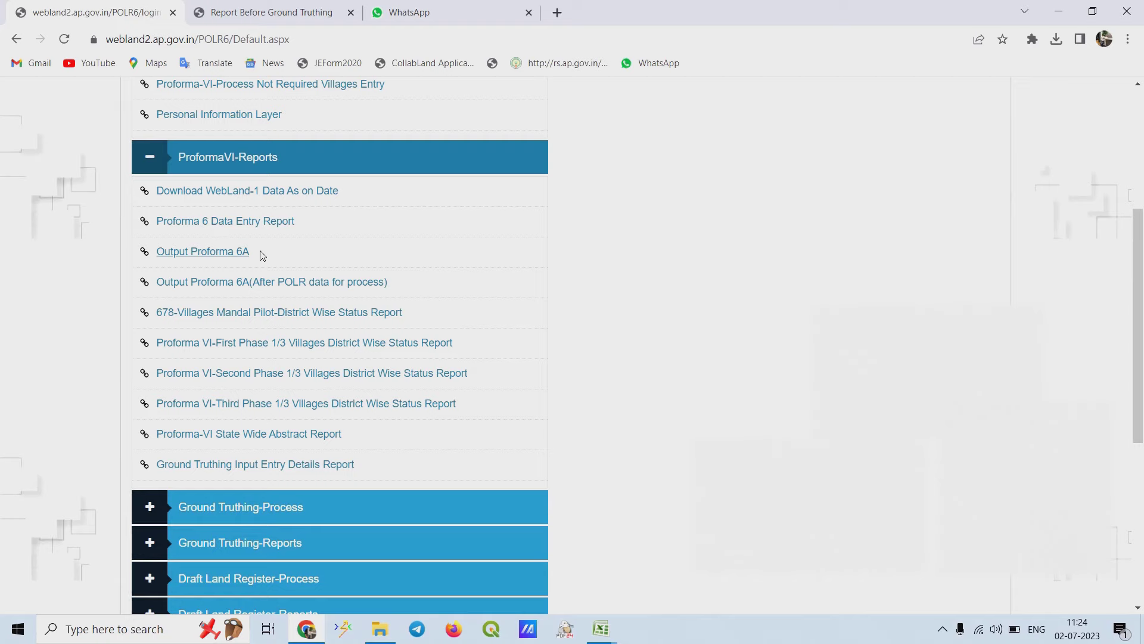
mouse_move(601, 629)
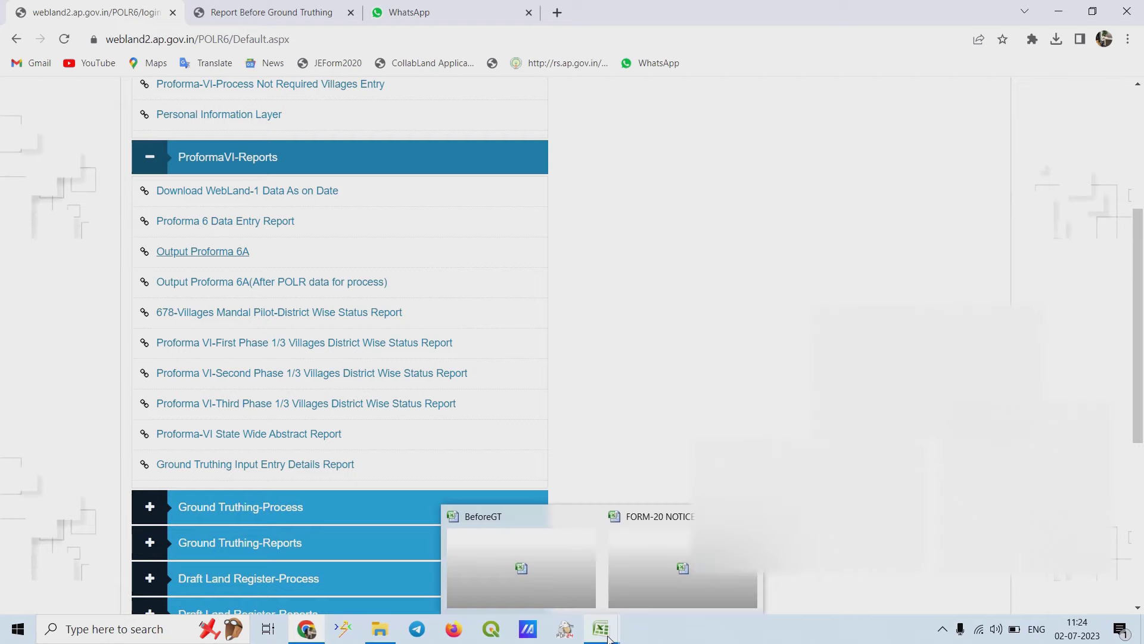
Step: Switch to the BeforeGT workbook showing the Ground Truthing data table
click(539, 567)
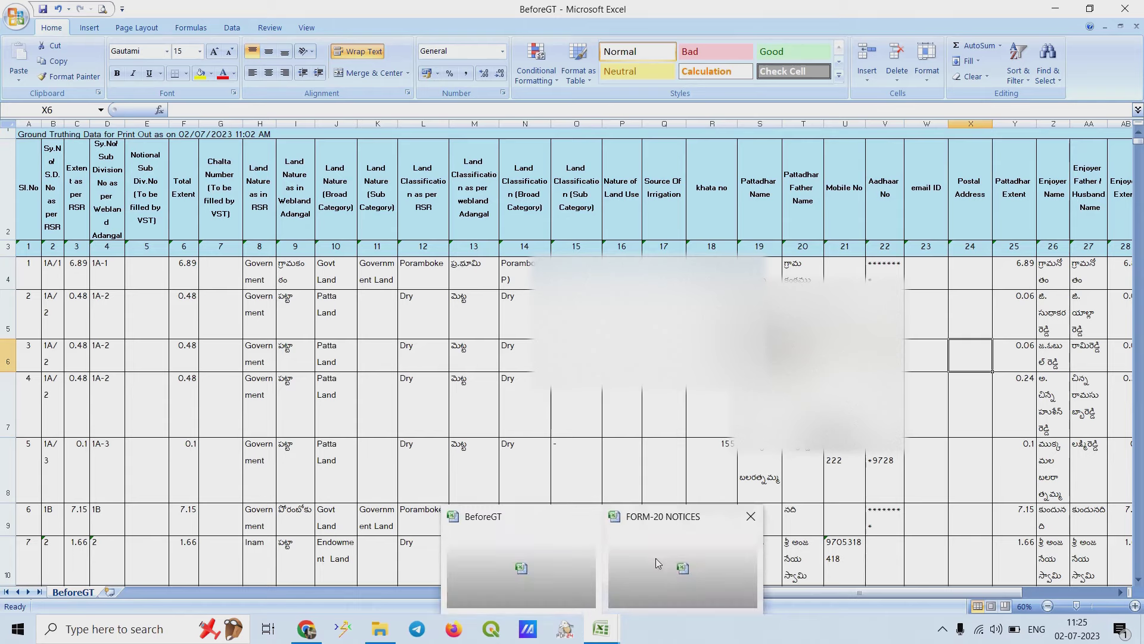
Step: Switch to the FORM-20 NOTICES workbook with the blank ground-truthing notice form
click(677, 557)
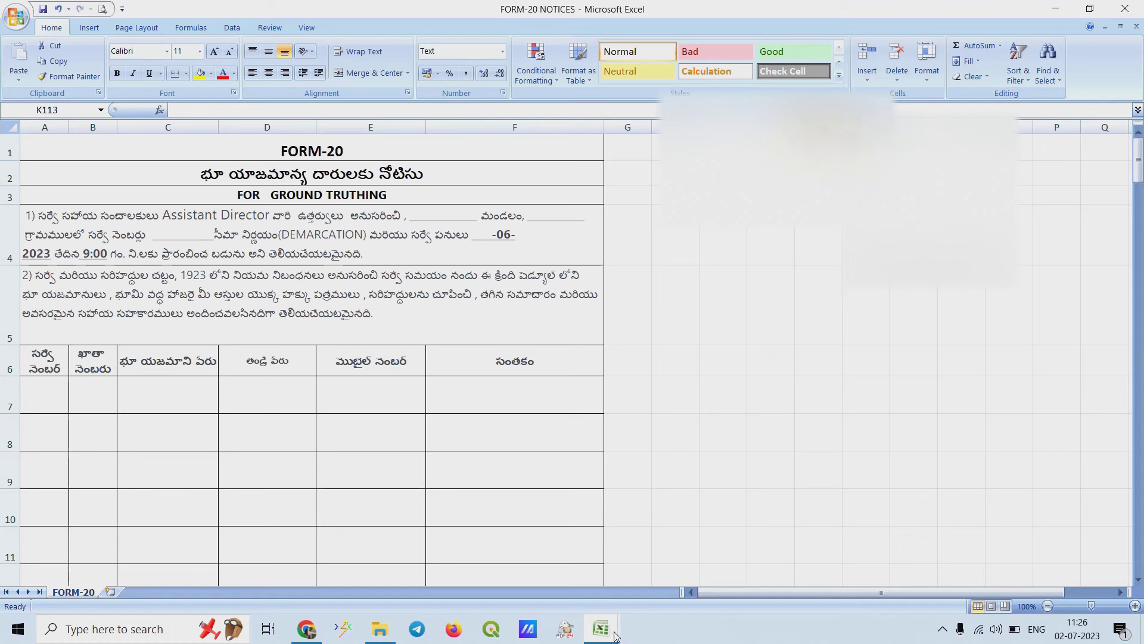
Step: Copy the Sy.No survey number column B from the BeforeGT workbook
mouse_move(600, 628)
click(548, 572)
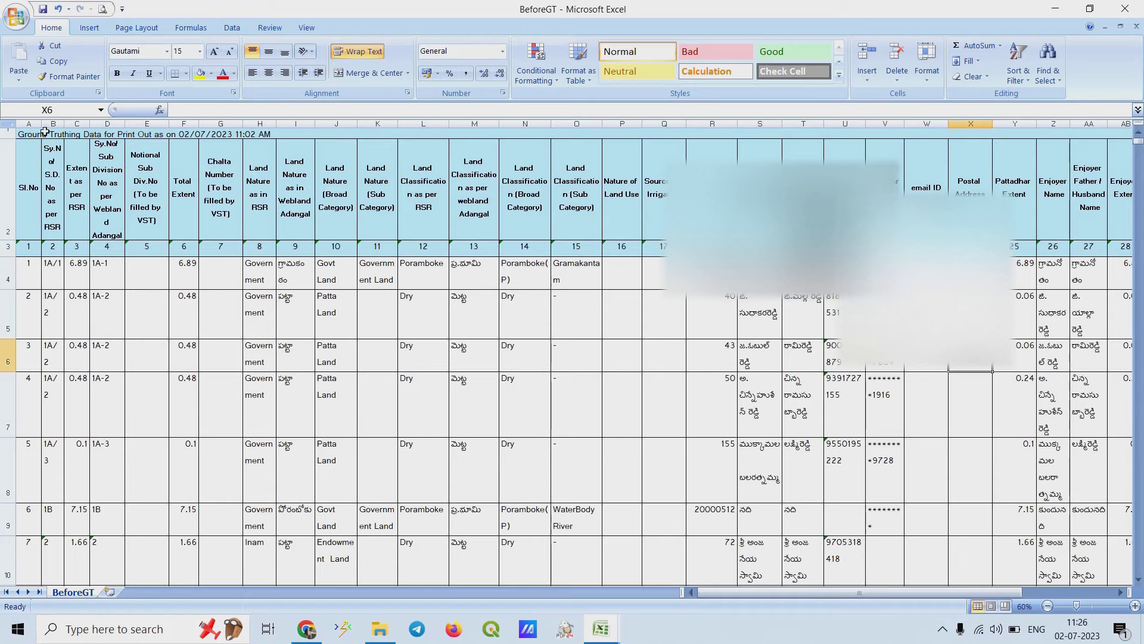
double_click(64, 122)
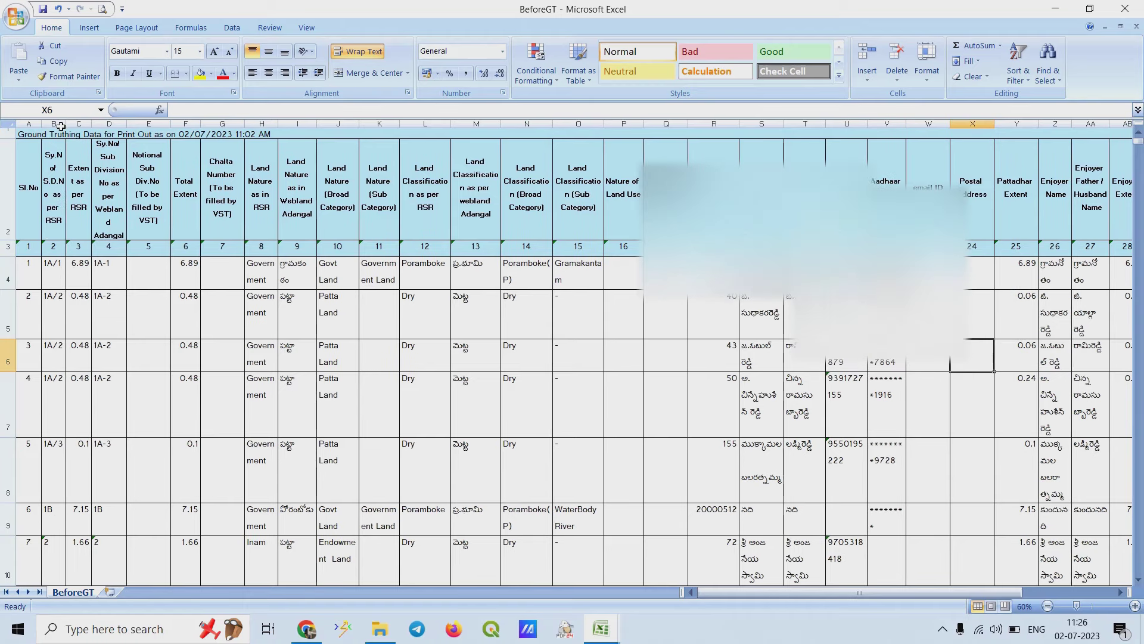
click(60, 122)
key(ctrl+c)
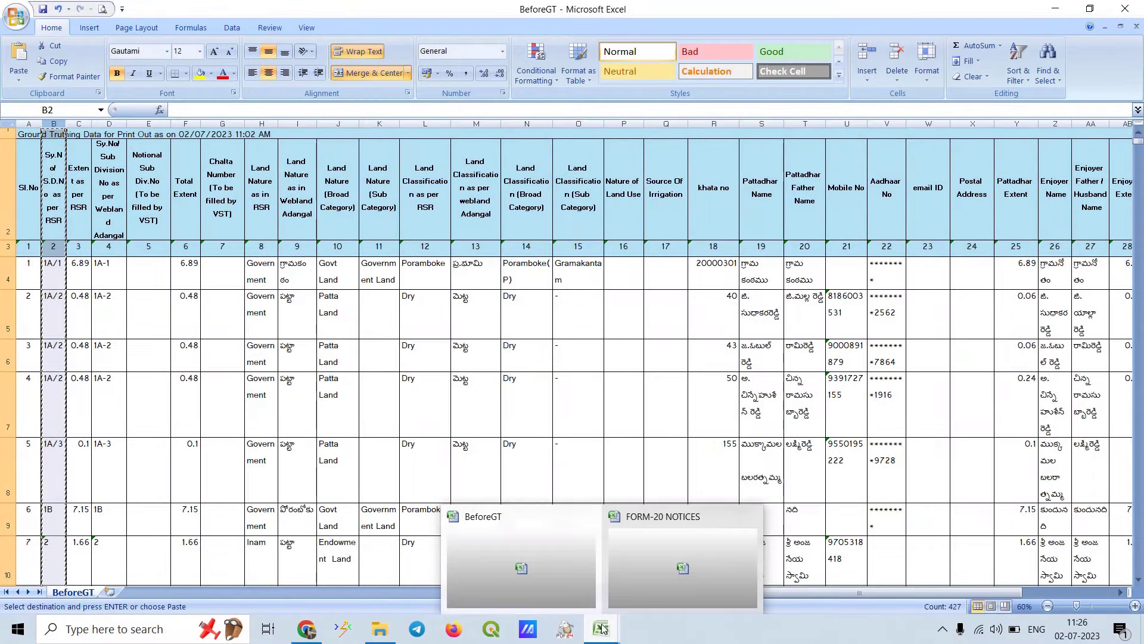
Step: Paste the survey numbers into column A of a new Sheet1 in FORM-20 NOTICES
click(673, 602)
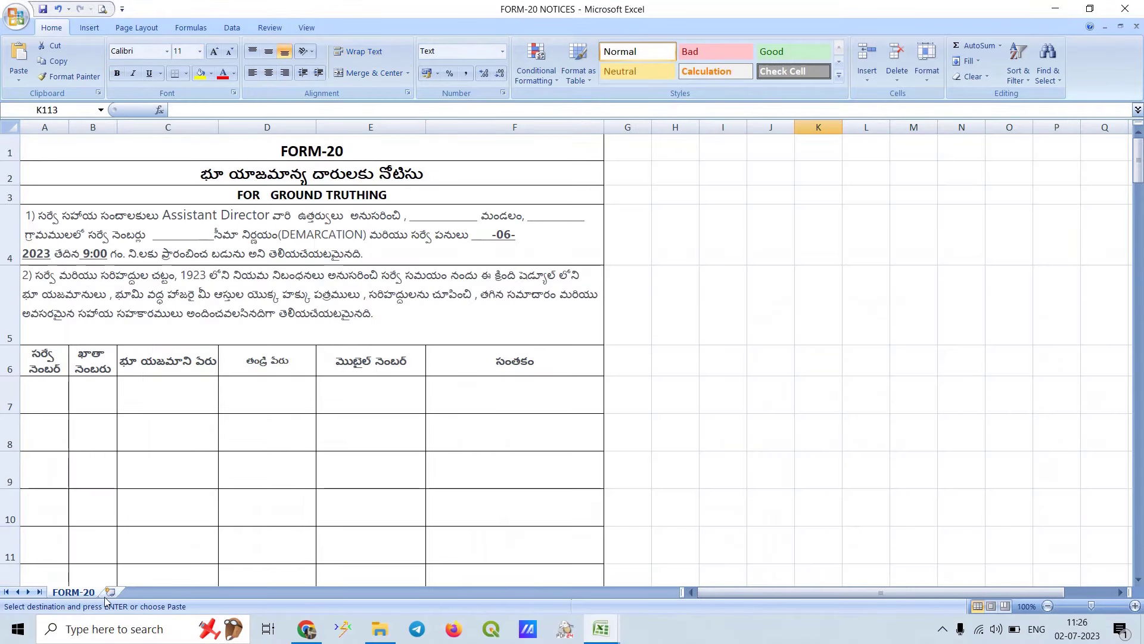
click(111, 592)
click(45, 127)
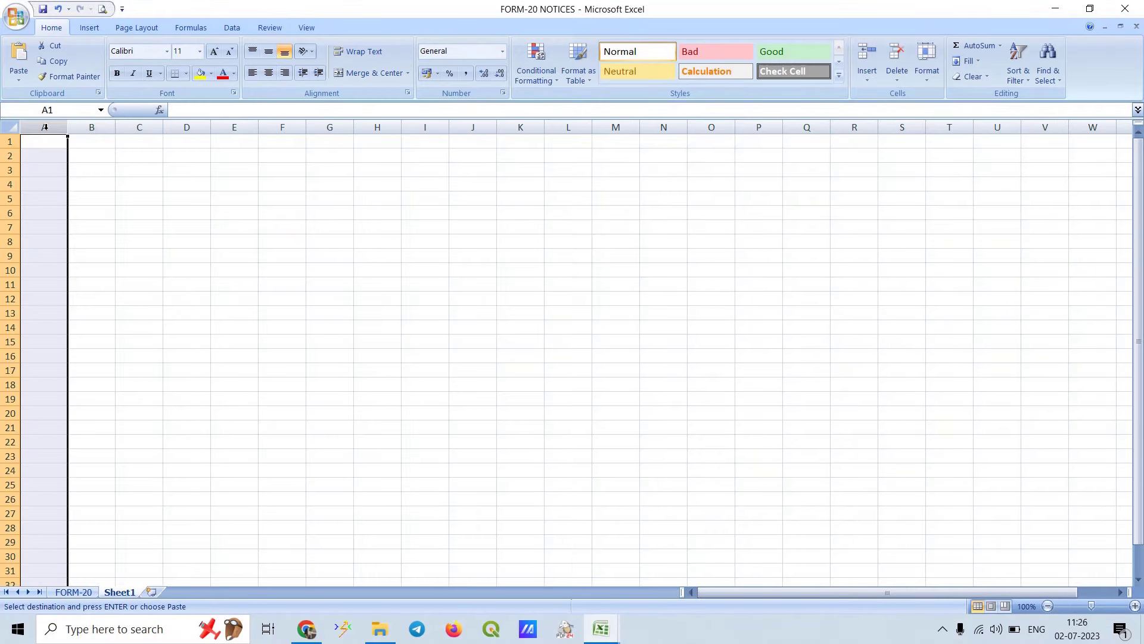
key(ctrl+v)
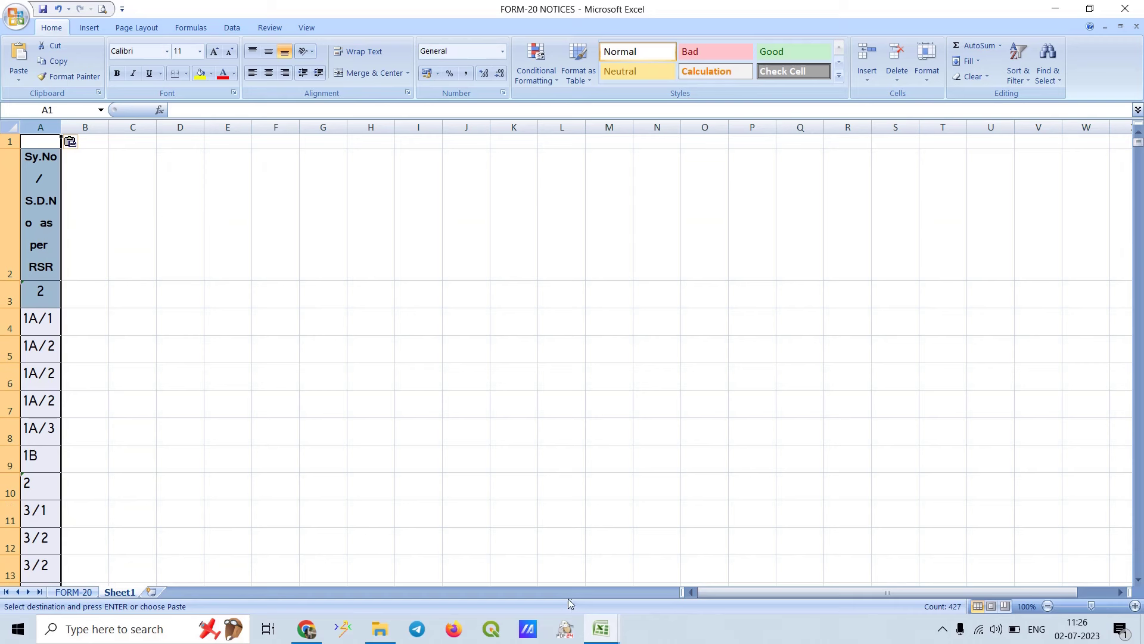
click(940, 633)
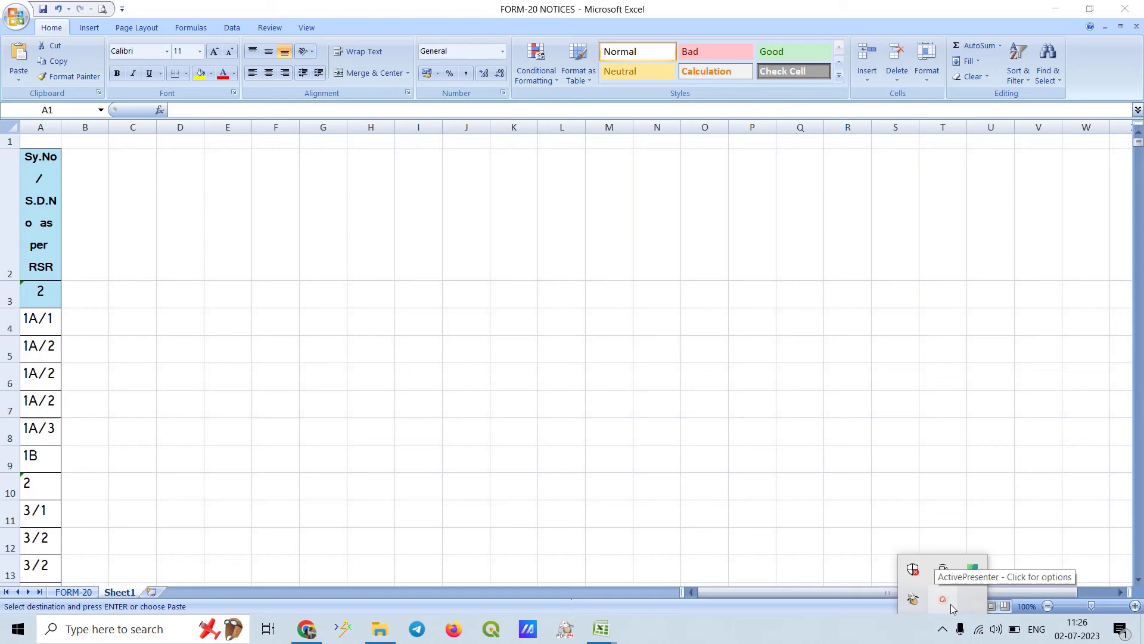
click(946, 598)
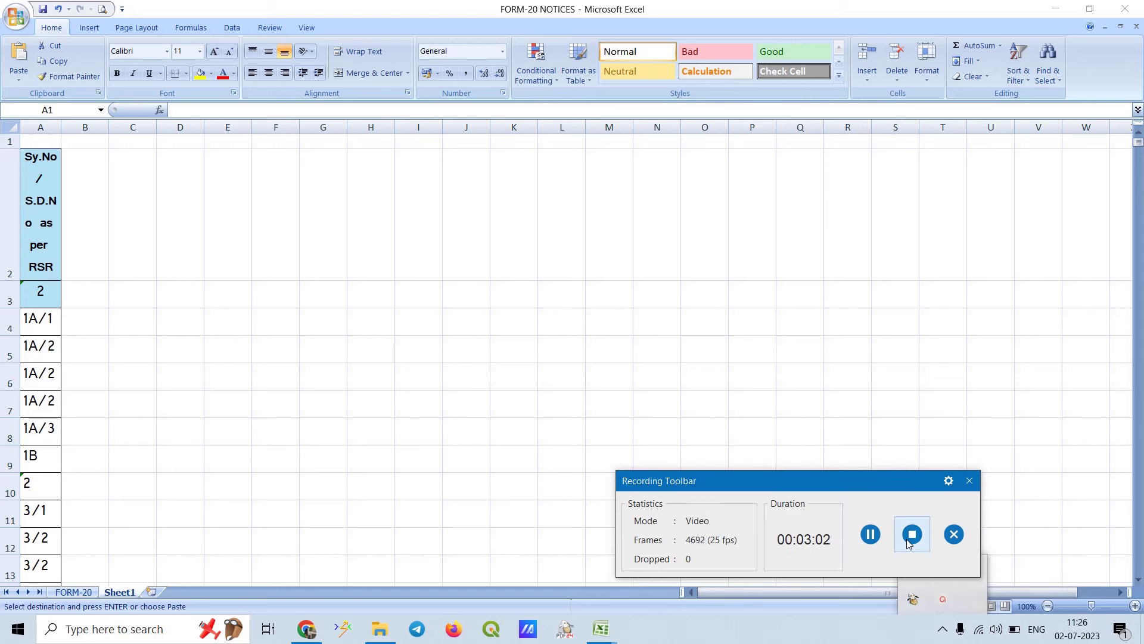
drag(874, 486, 918, 585)
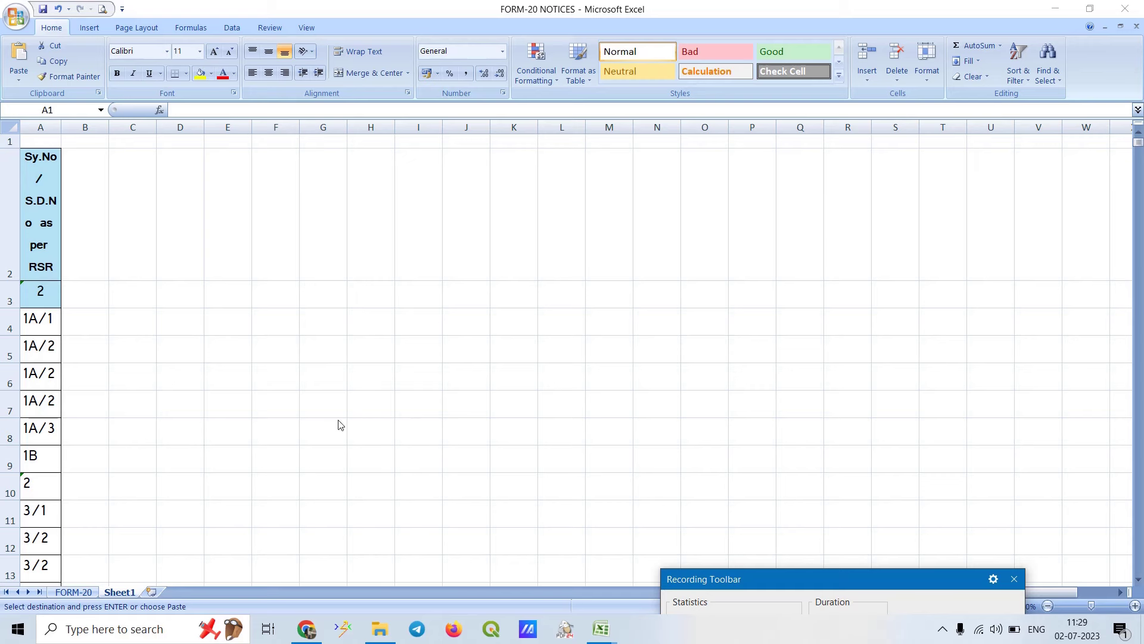
mouse_move(601, 629)
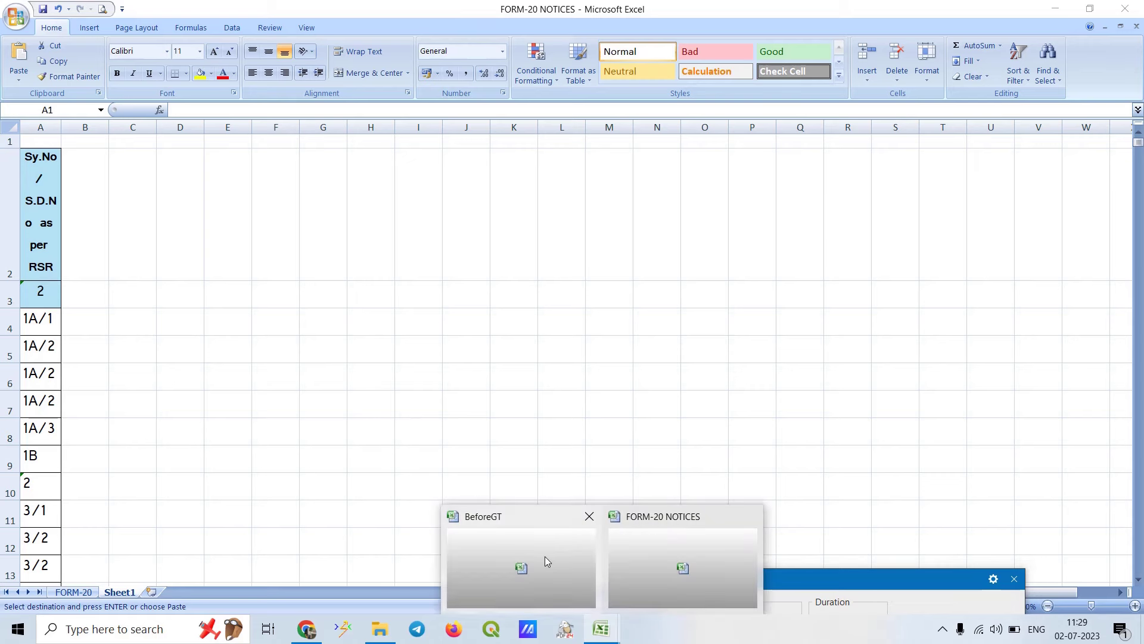
Step: Copy the khata no, Pattadhar Name and Pattadhar Father Name columns R–T from BeforeGT
click(544, 556)
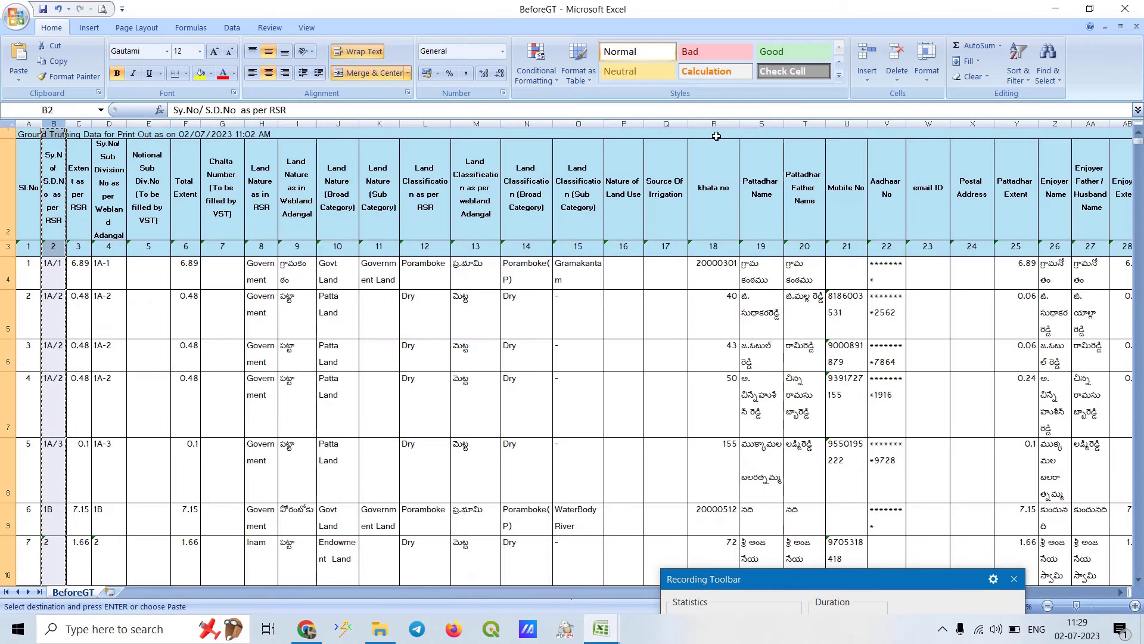
key(Escape)
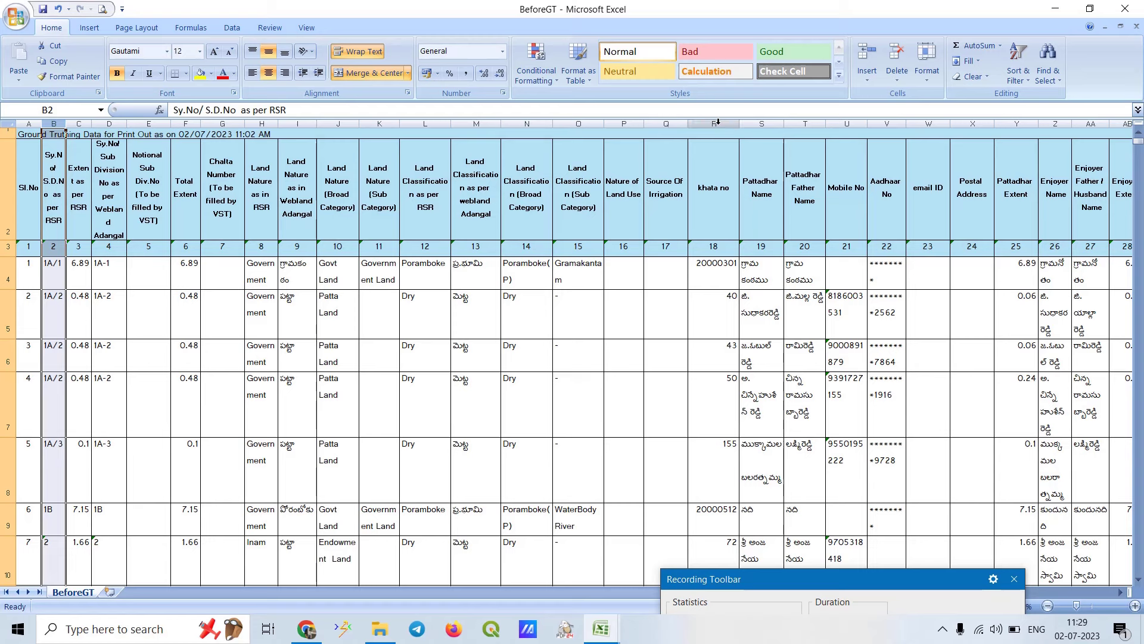
click(726, 122)
drag(732, 121, 798, 134)
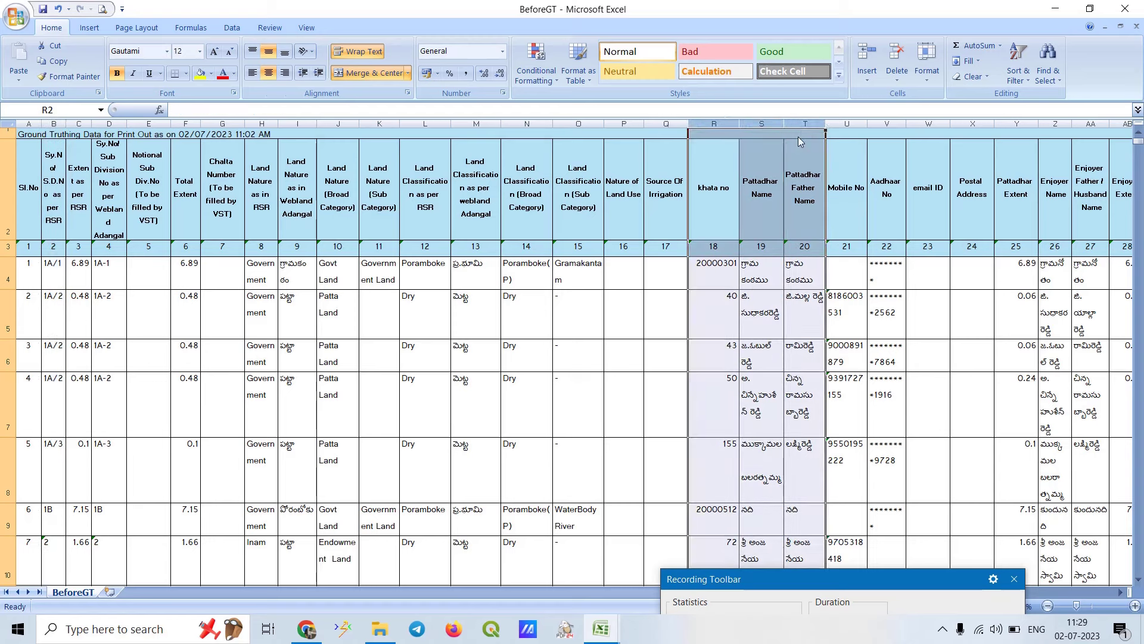
key(ctrl+c)
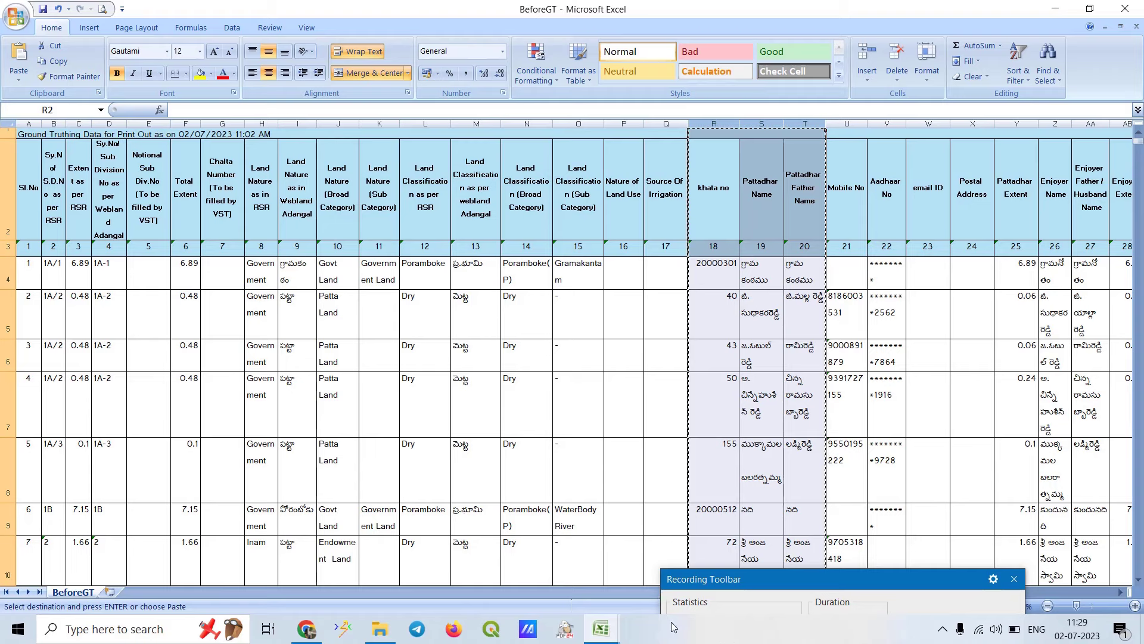
Step: Paste the three columns into columns B–D of Sheet1 and check the pasted rows
click(673, 627)
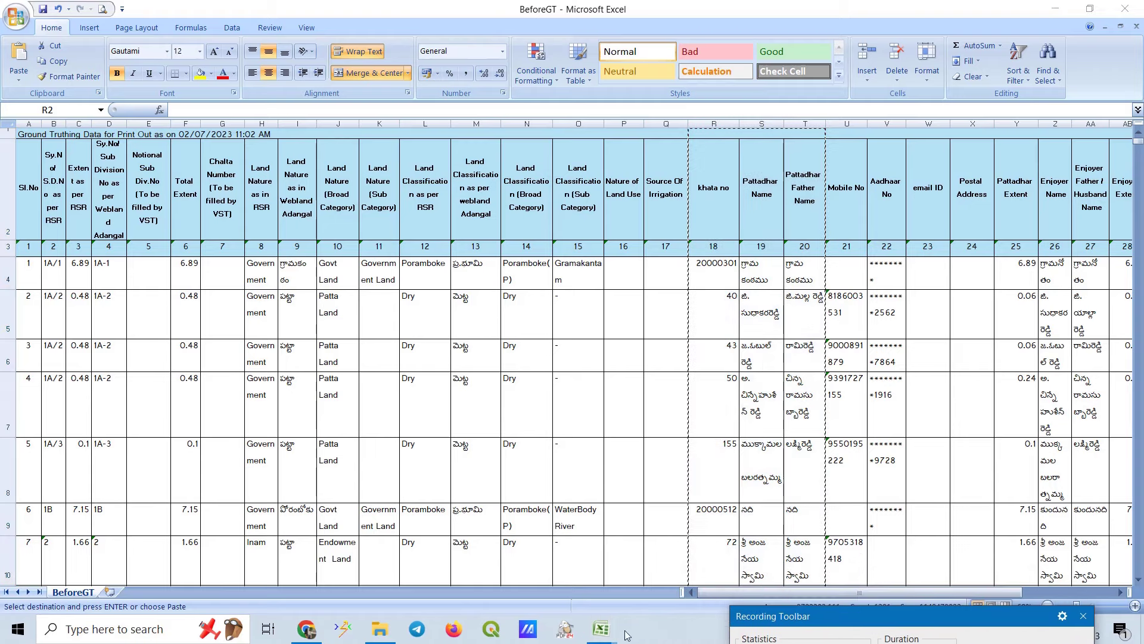
mouse_move(601, 629)
click(656, 578)
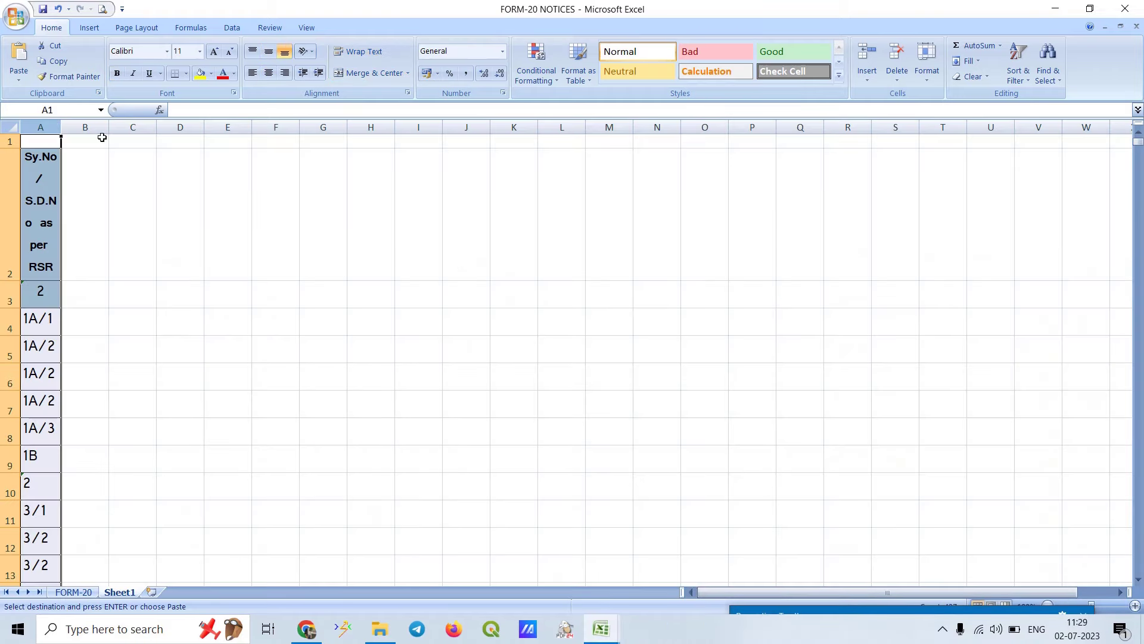
click(85, 128)
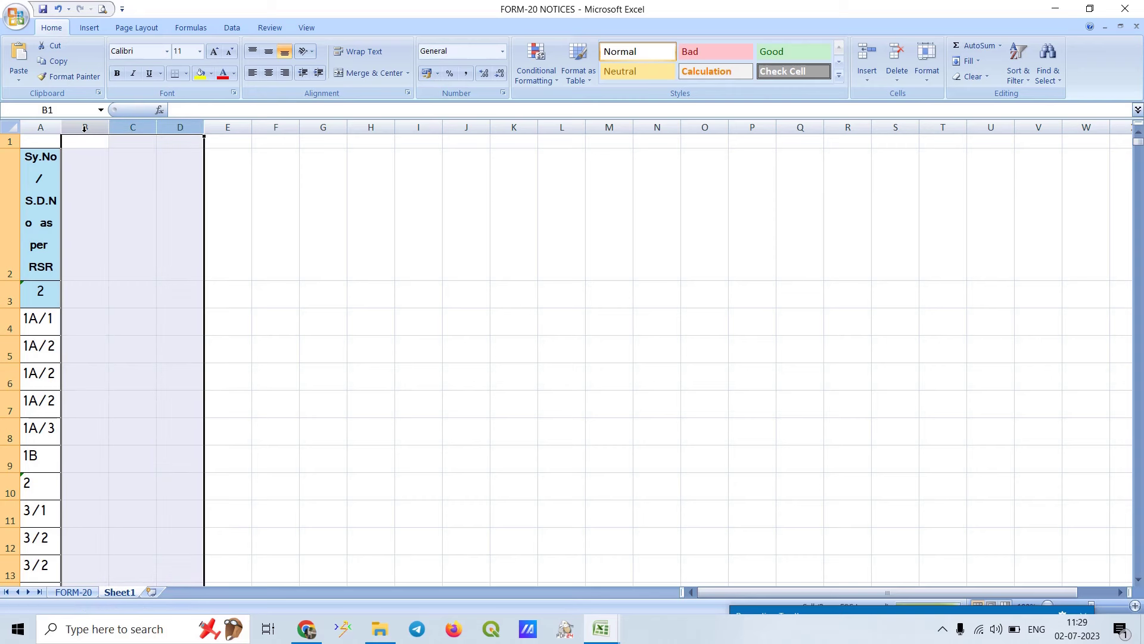
key(ctrl+v)
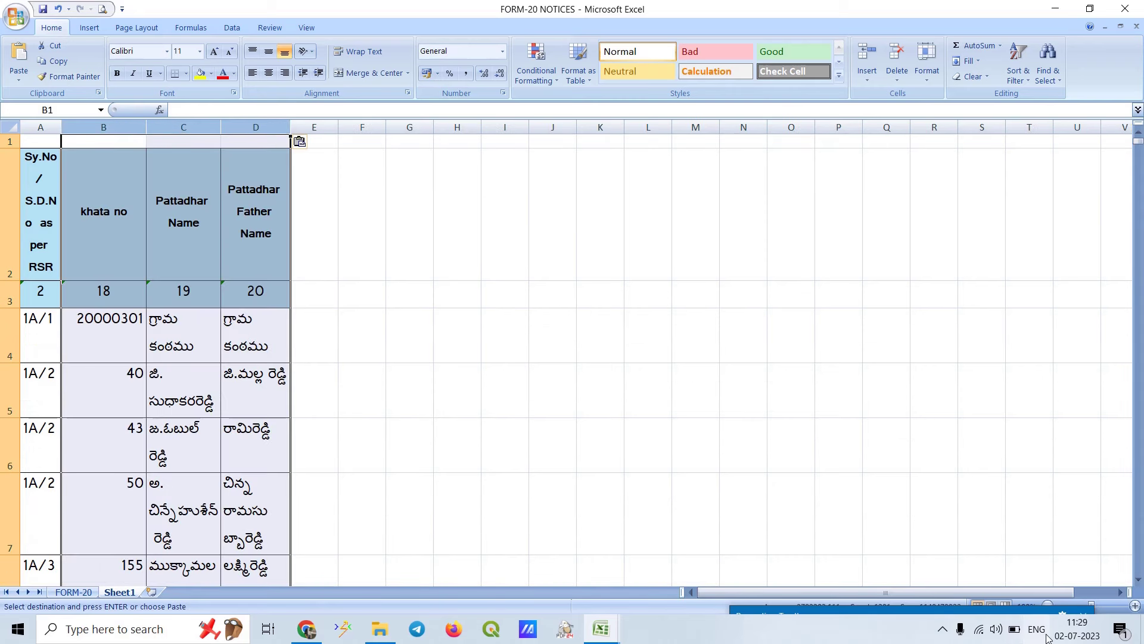
click(1056, 614)
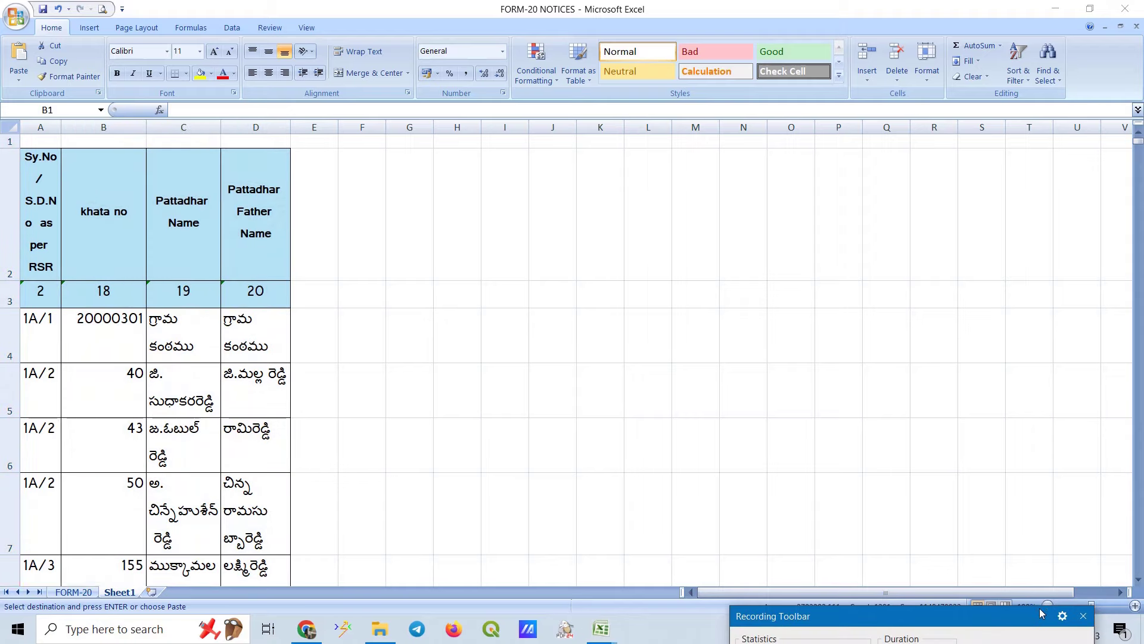
drag(996, 618, 932, 618)
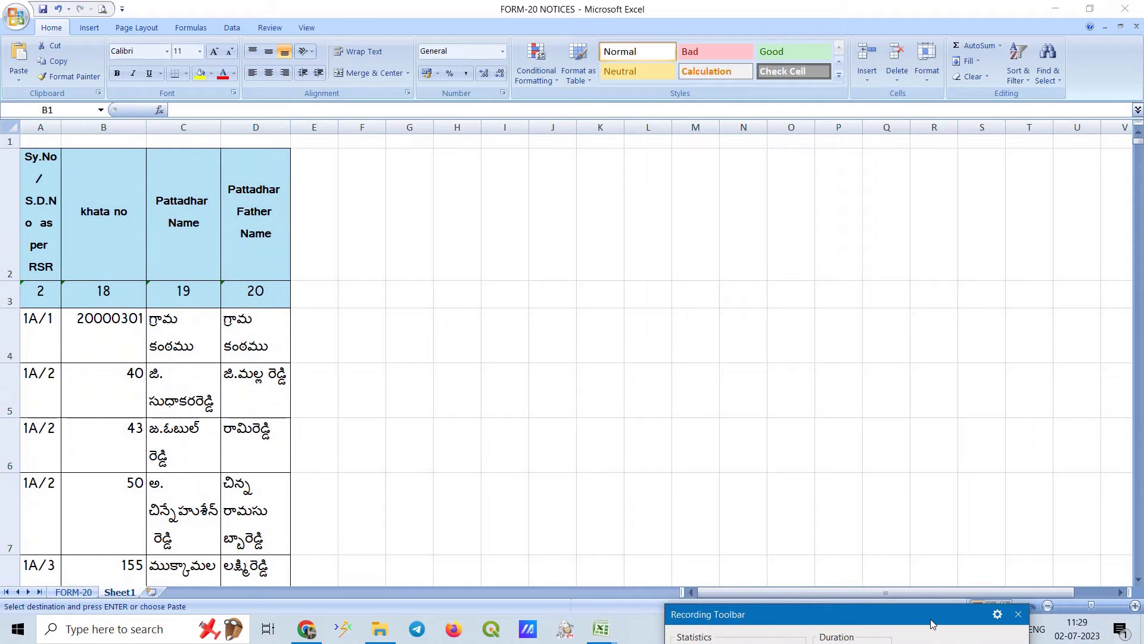
click(1049, 606)
click(1049, 606)
click(1049, 606)
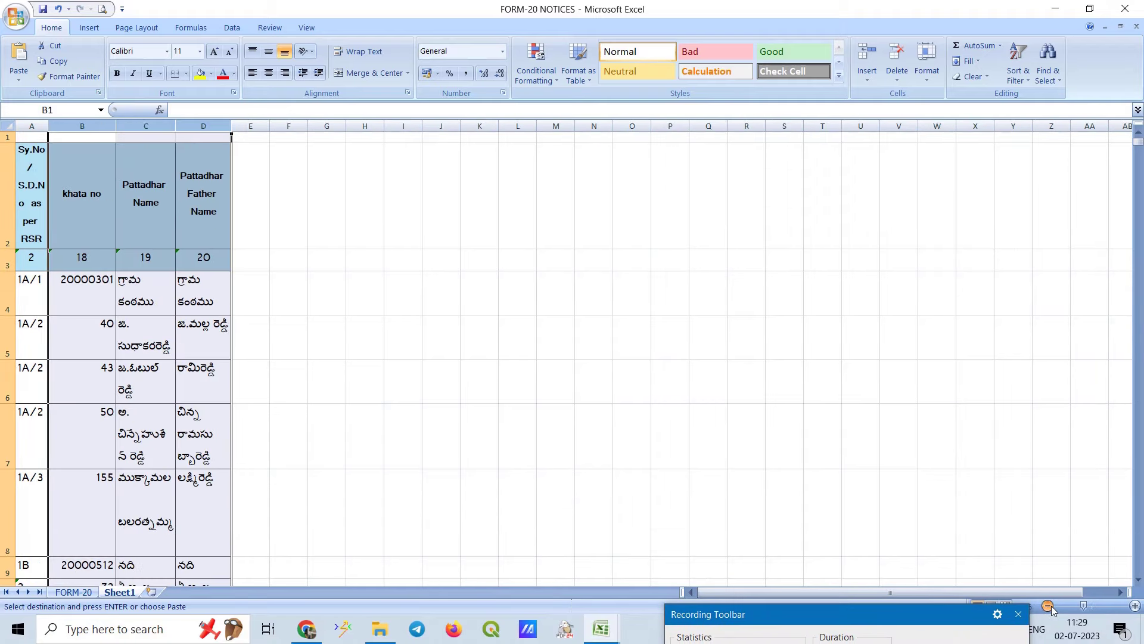
click(1049, 606)
click(1049, 607)
click(1049, 606)
click(1049, 607)
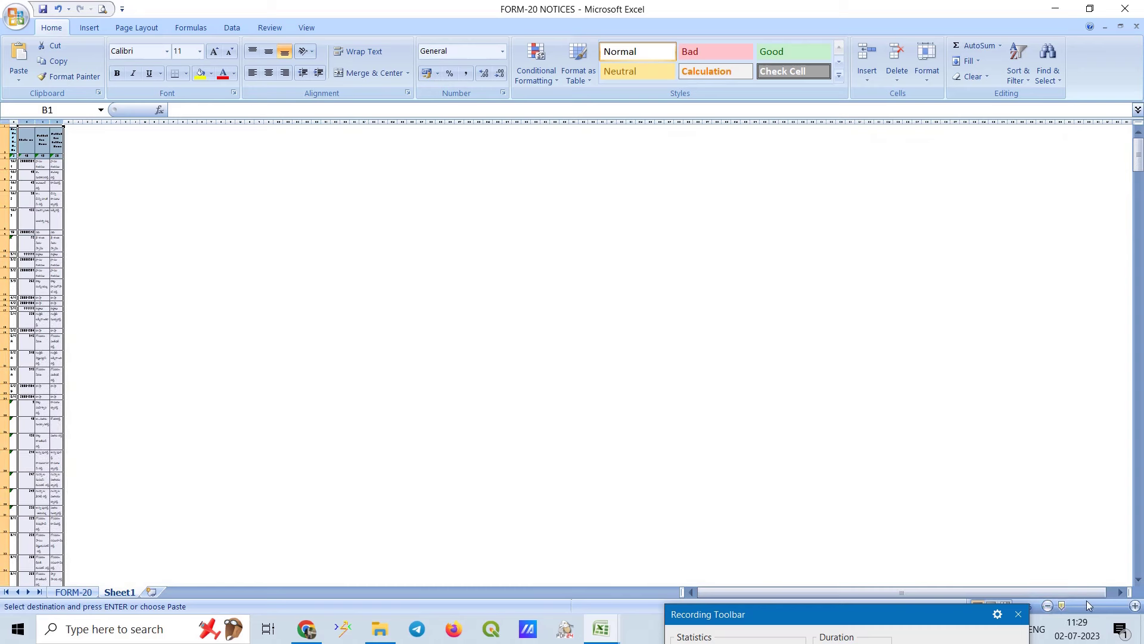
click(1135, 605)
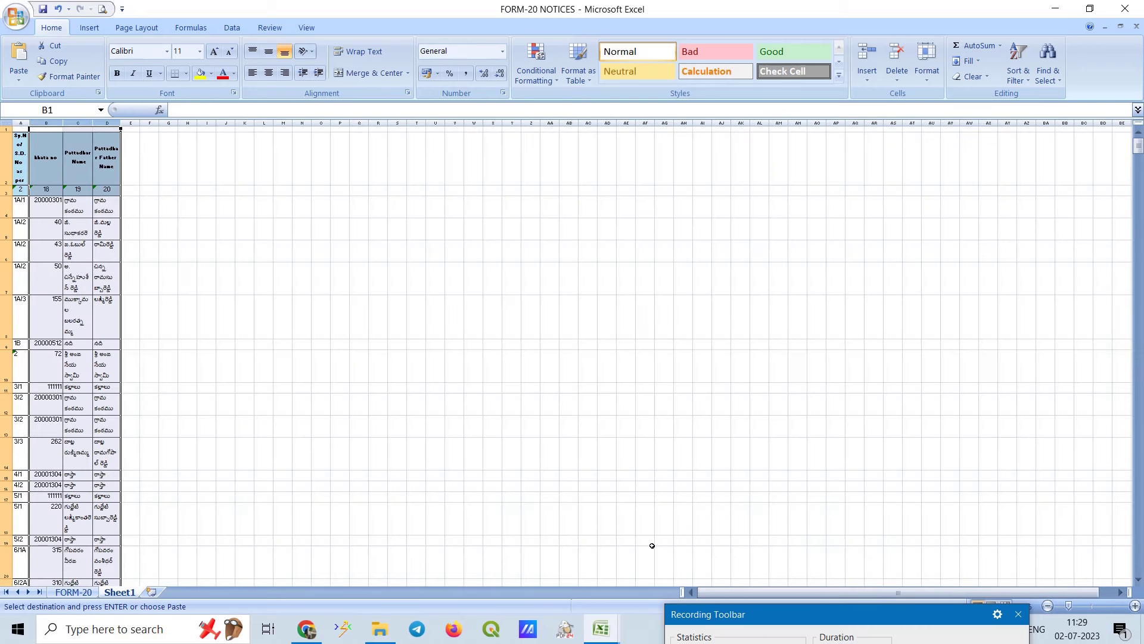
mouse_move(600, 629)
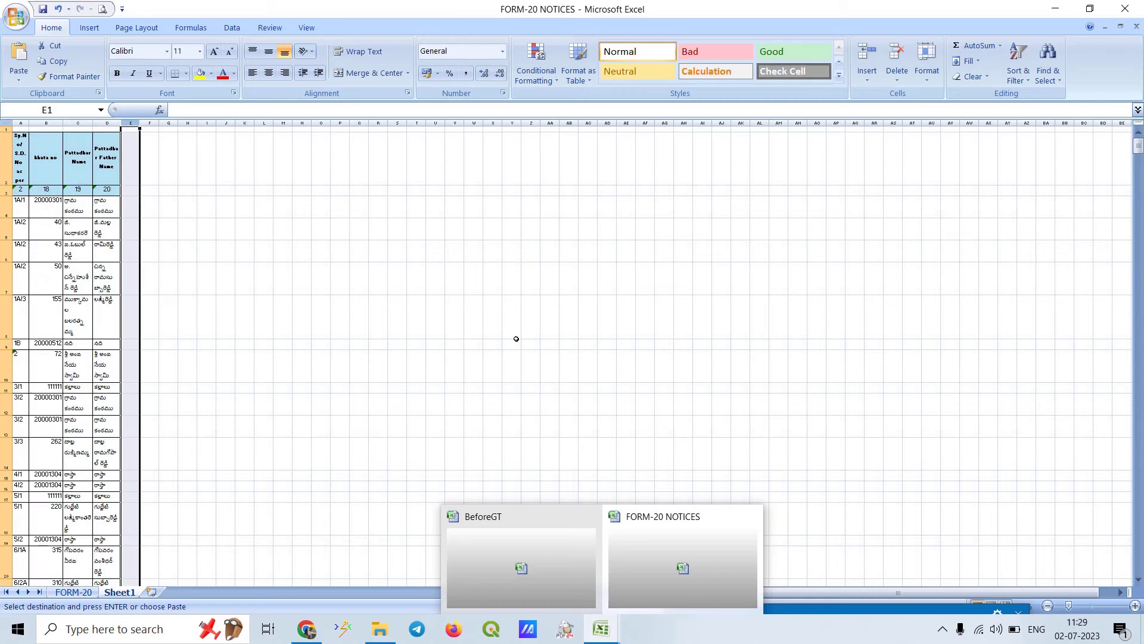
Step: Copy the Mobile No column U from BeforeGT and paste it into column E of Sheet1
click(536, 567)
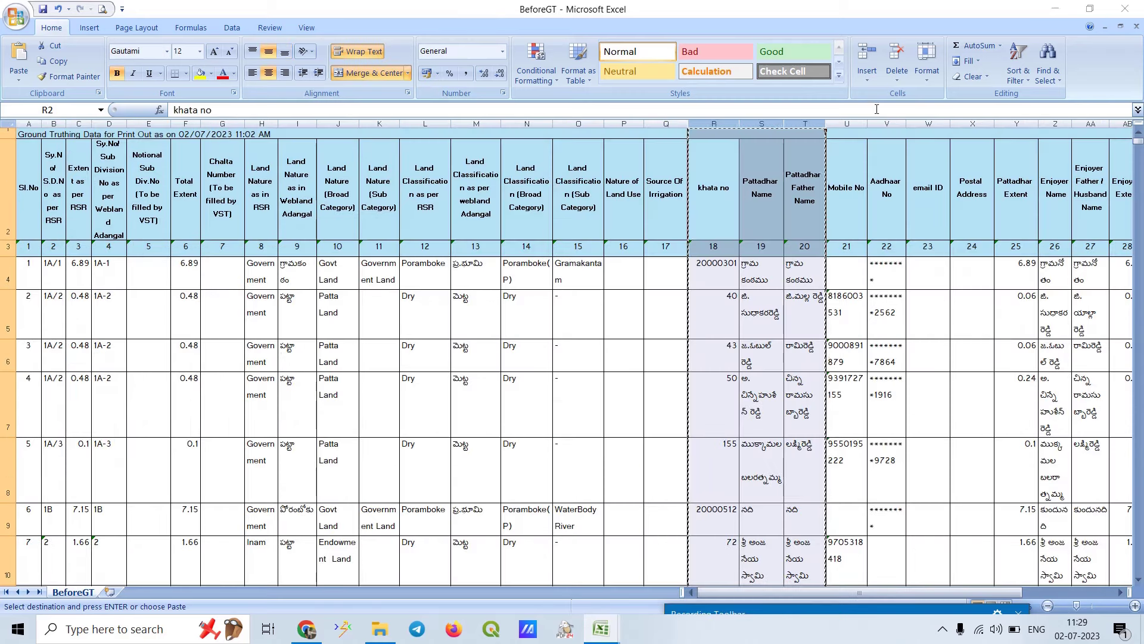
click(847, 122)
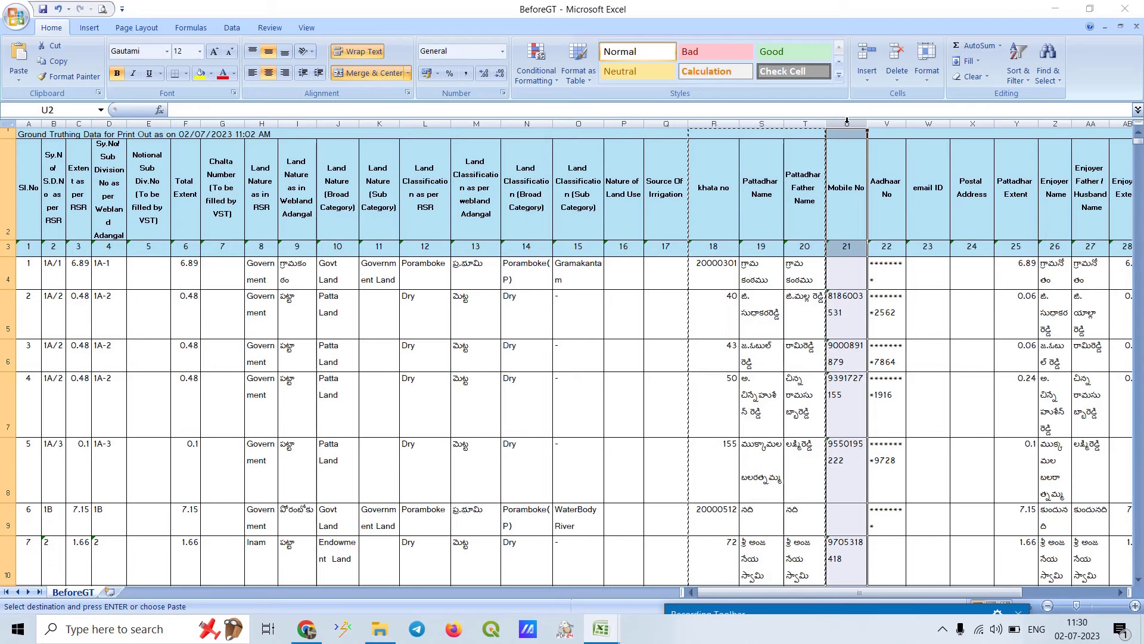
key(Escape)
key(ctrl+c)
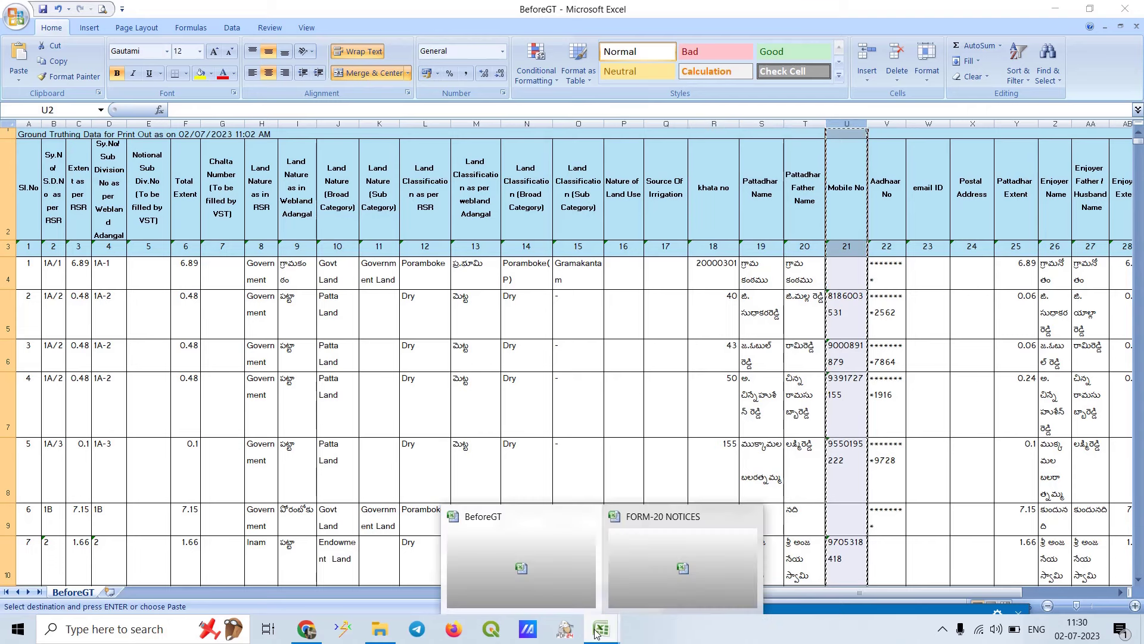
mouse_move(599, 628)
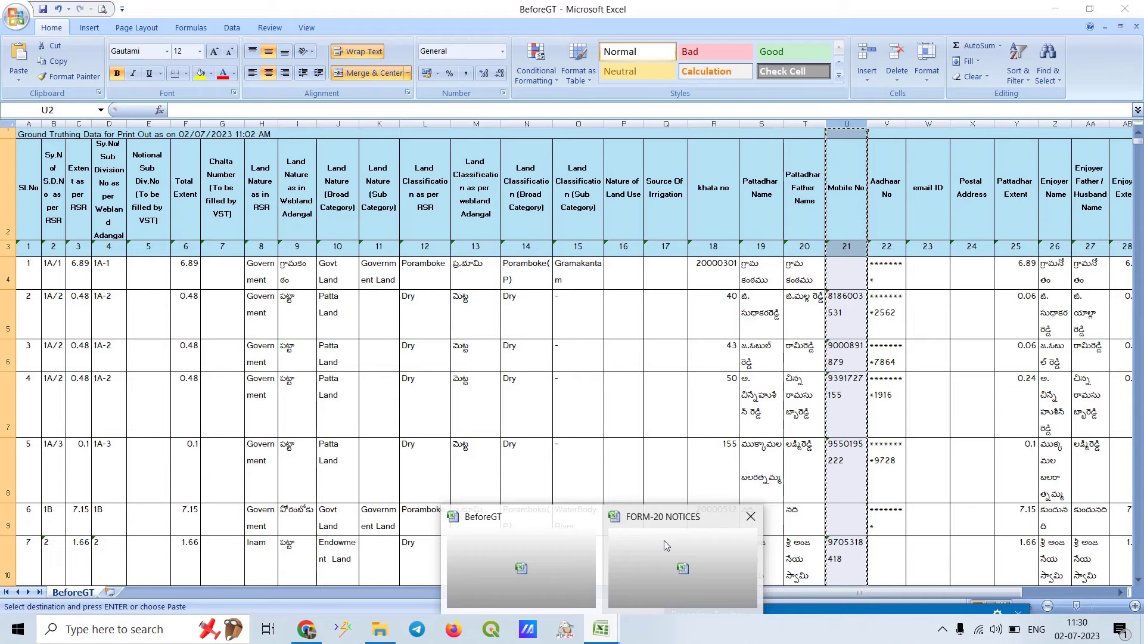
click(638, 546)
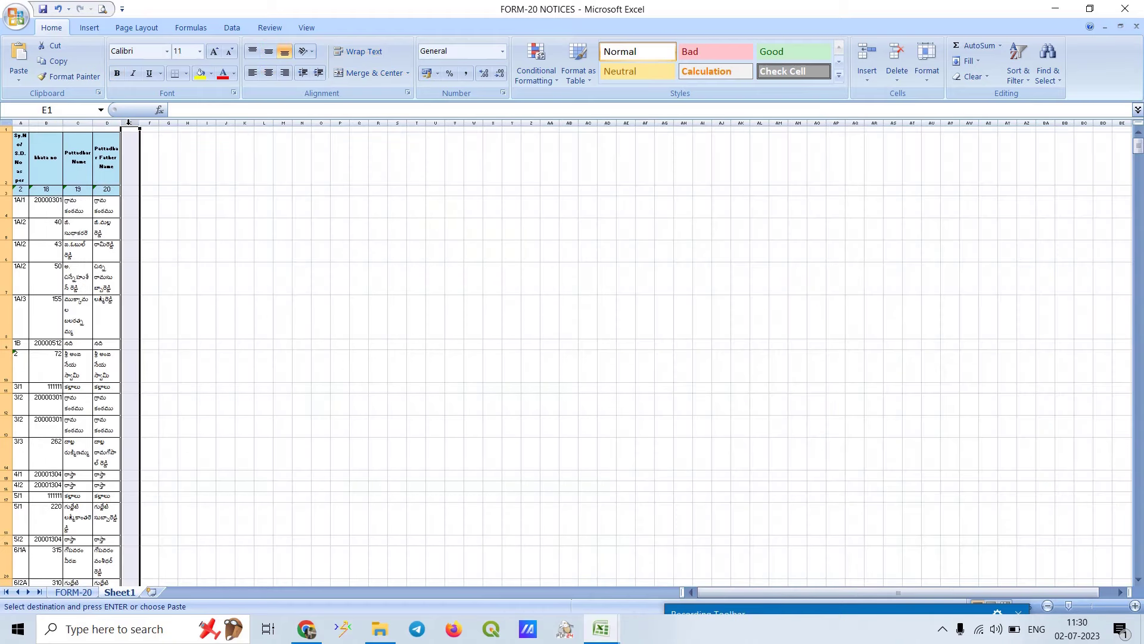
key(ctrl+v)
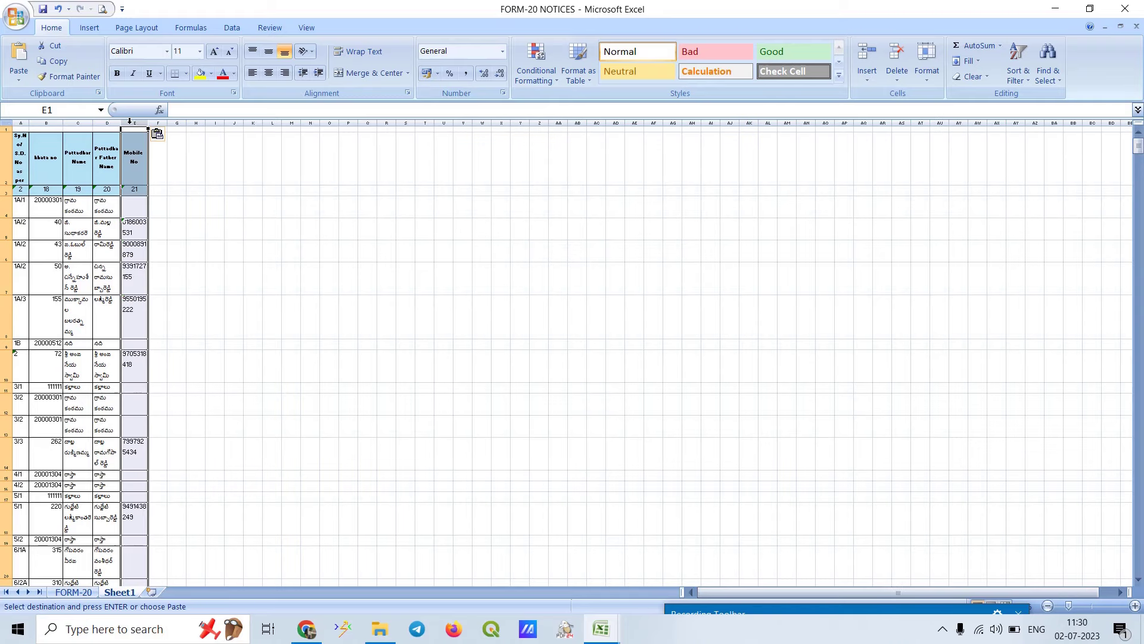
click(234, 263)
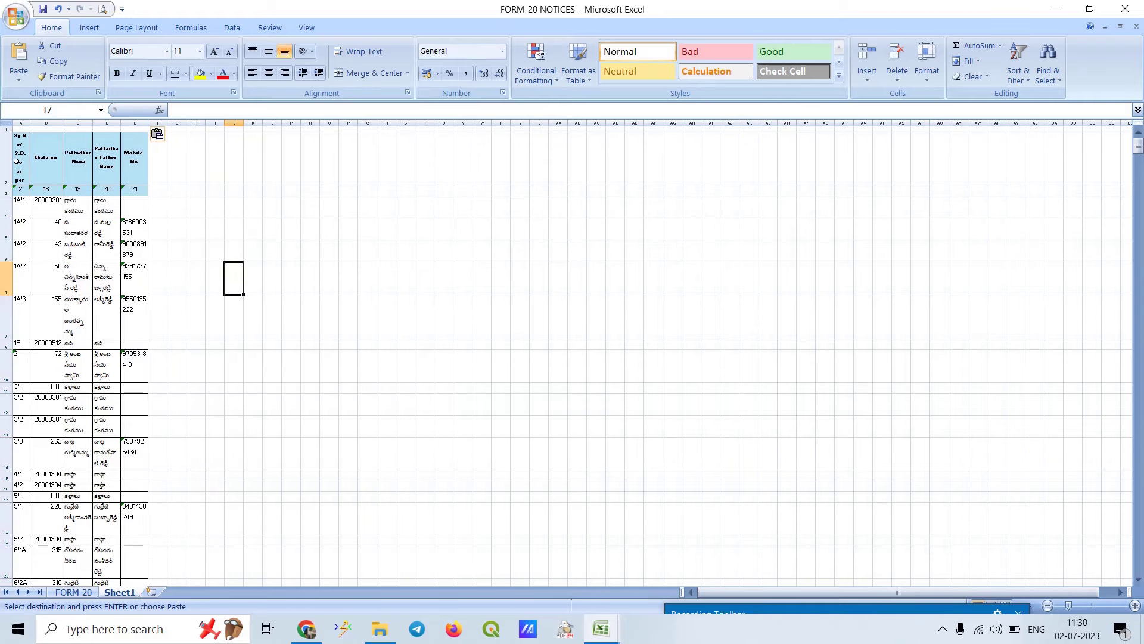
click(7, 190)
Step: Delete the column-number row and copy the owner rows 1A/1 to 10/2 across columns A–E
right_click(7, 190)
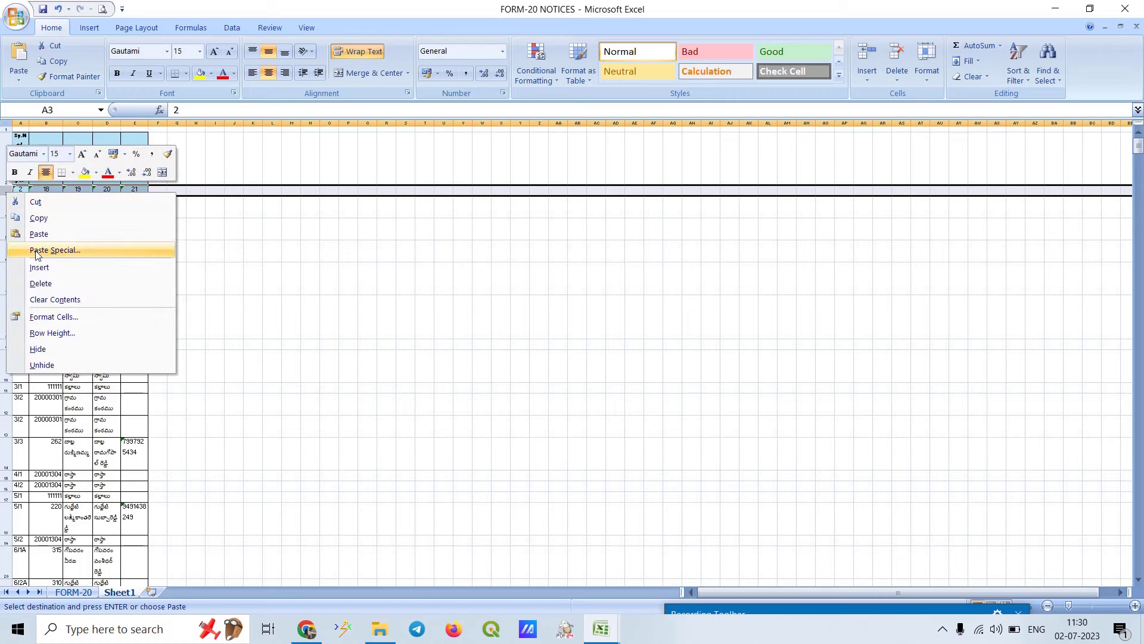
click(50, 284)
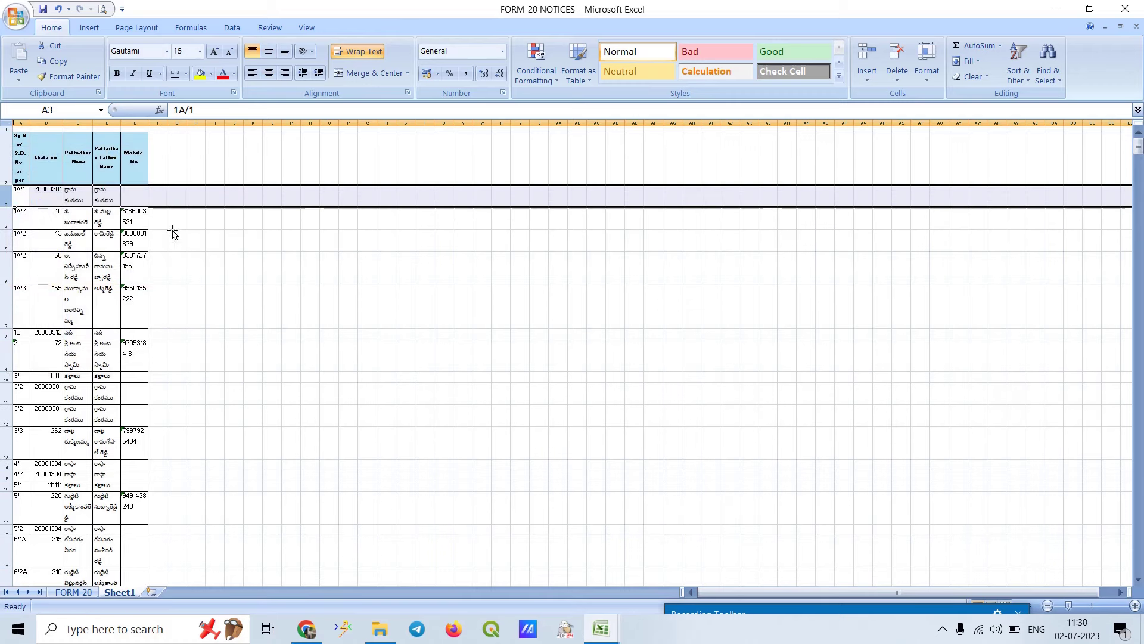
click(219, 266)
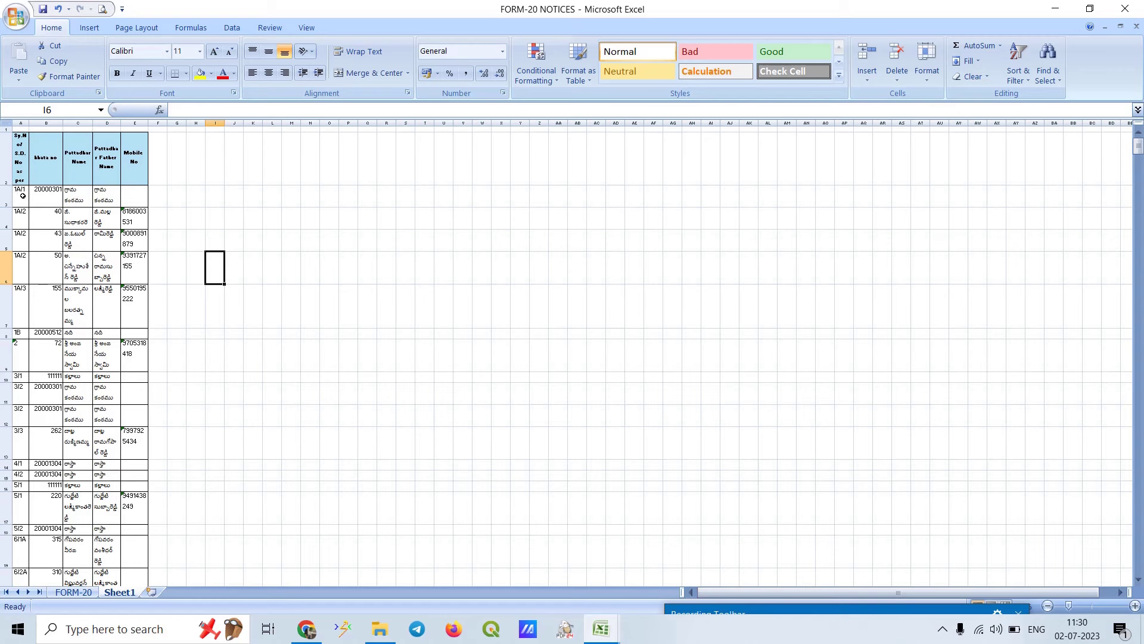
mouse_move(23, 196)
mouse_down()
mouse_move(137, 564)
mouse_move(128, 479)
mouse_move(142, 411)
mouse_up()
key(ctrl+c)
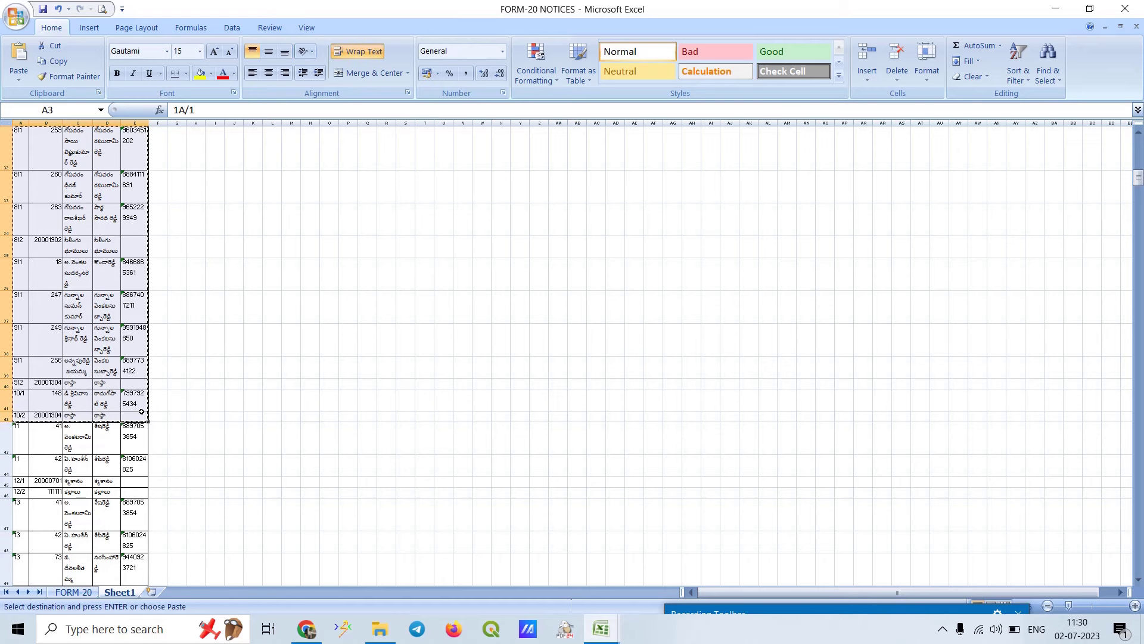
Step: Paste the owner data into the FORM-20 table at A7 and widen column B for khata numbers
click(82, 594)
click(56, 388)
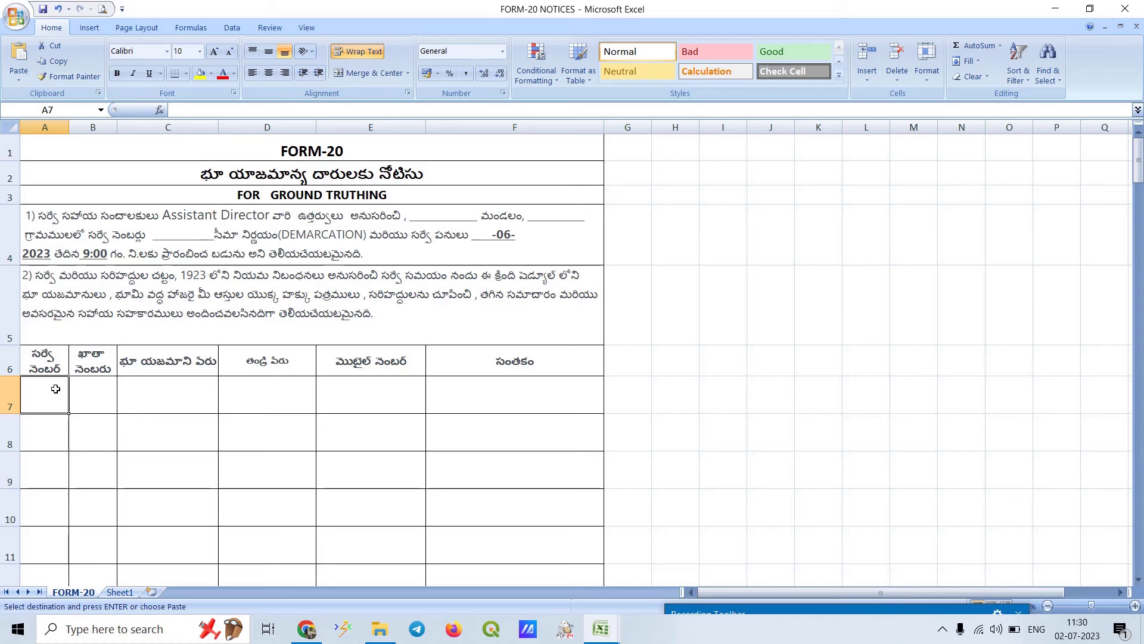
key(ctrl+v)
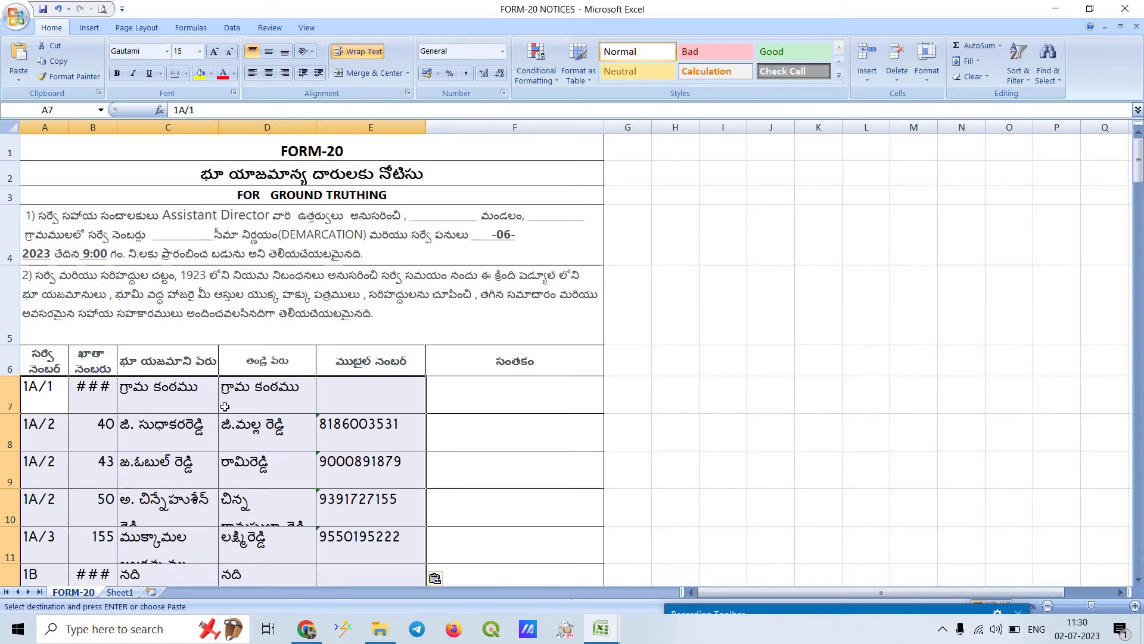
drag(117, 127, 150, 127)
scroll(319, 394, down, 6)
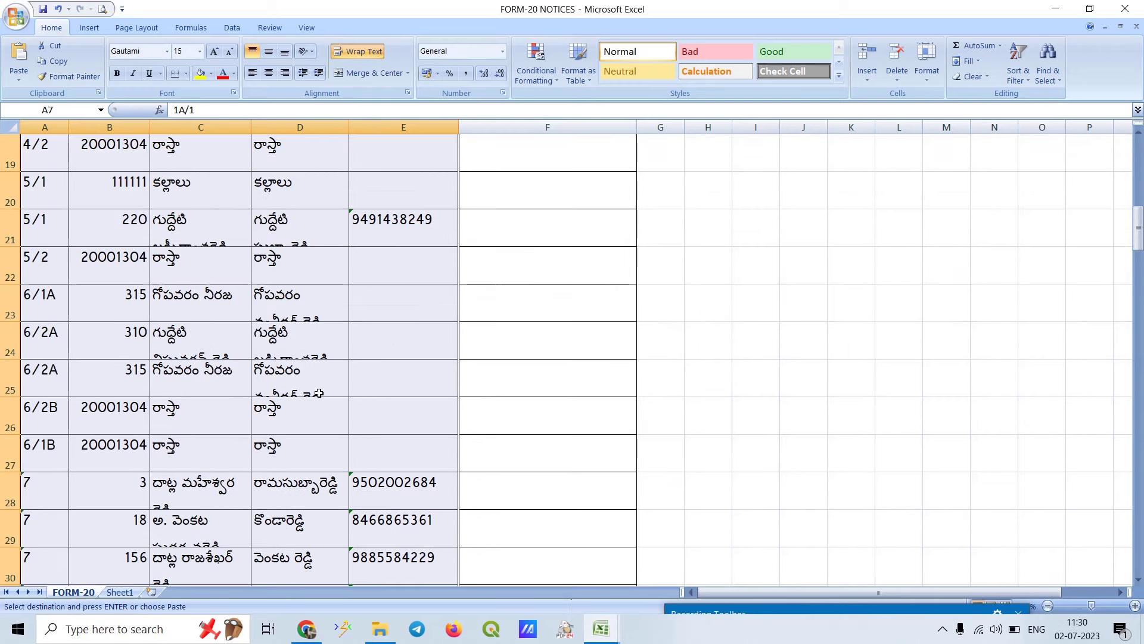
scroll(319, 394, down, 4)
scroll(99, 283, up, 10)
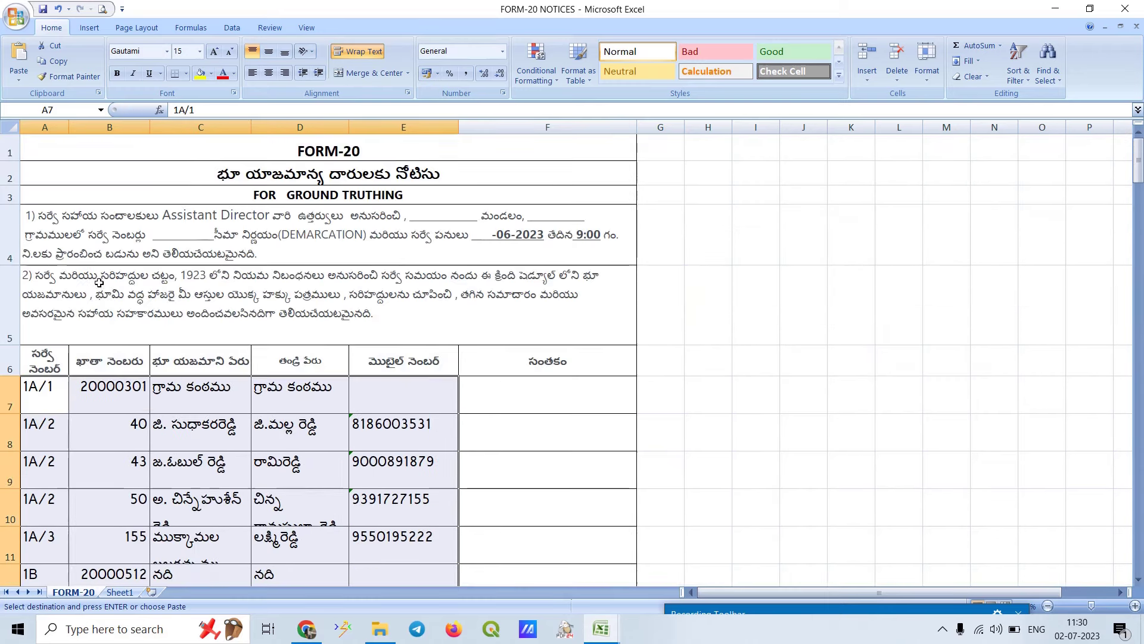
mouse_move(10, 393)
mouse_down()
mouse_move(9, 545)
mouse_move(43, 127)
mouse_up()
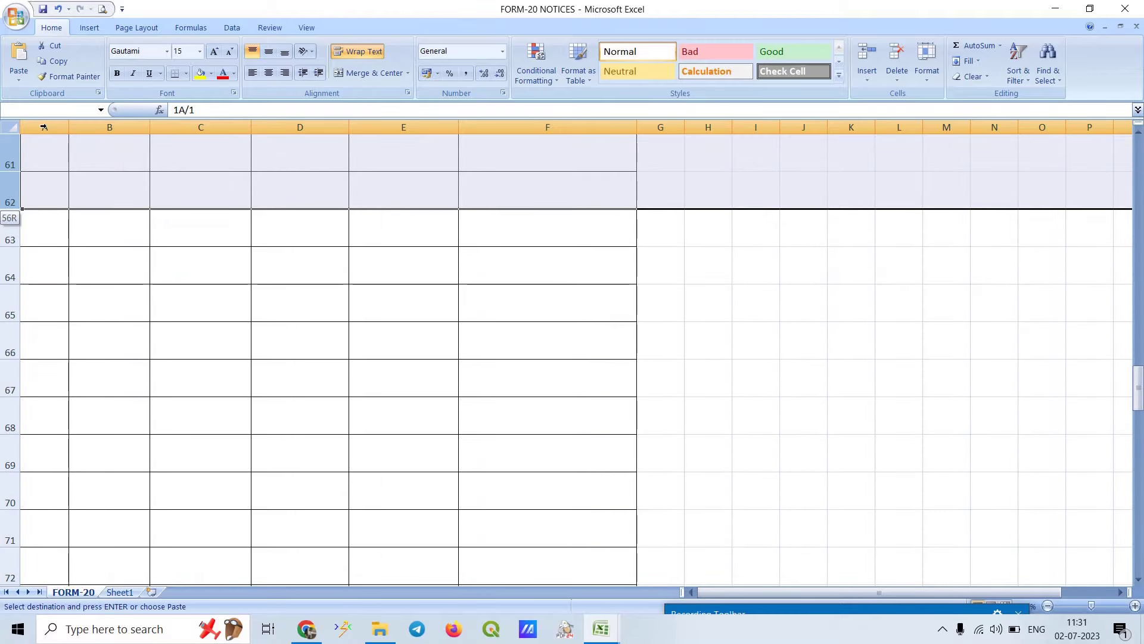
Step: Set the selected data rows to row height 5 so owner names wrap onto two lines
drag(44, 127, 46, 216)
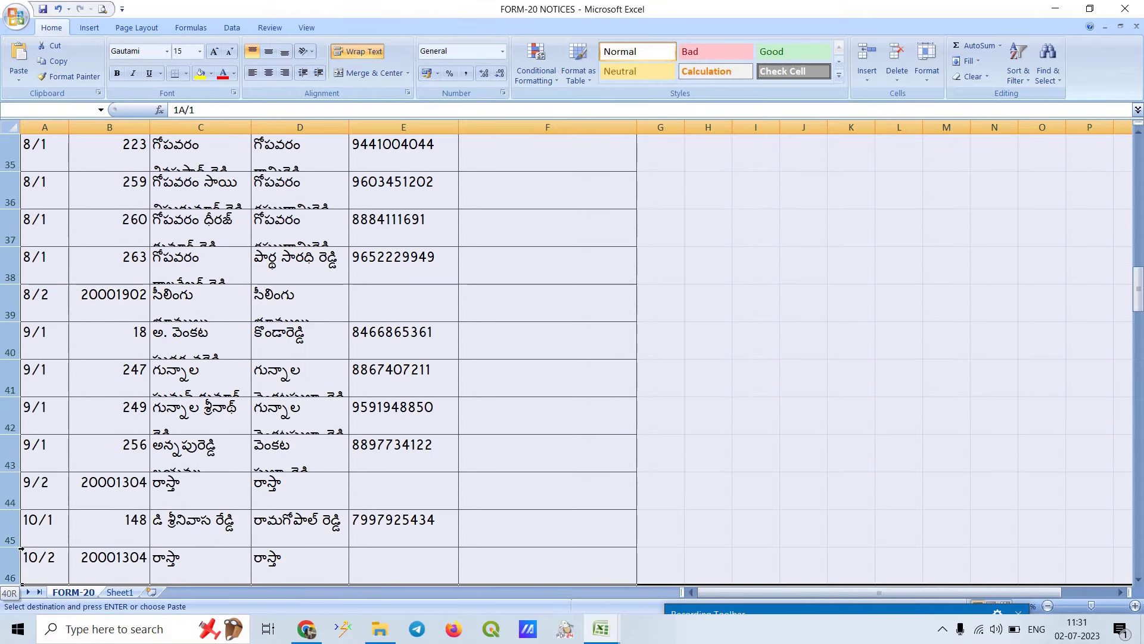
click(931, 72)
click(962, 112)
text(4)
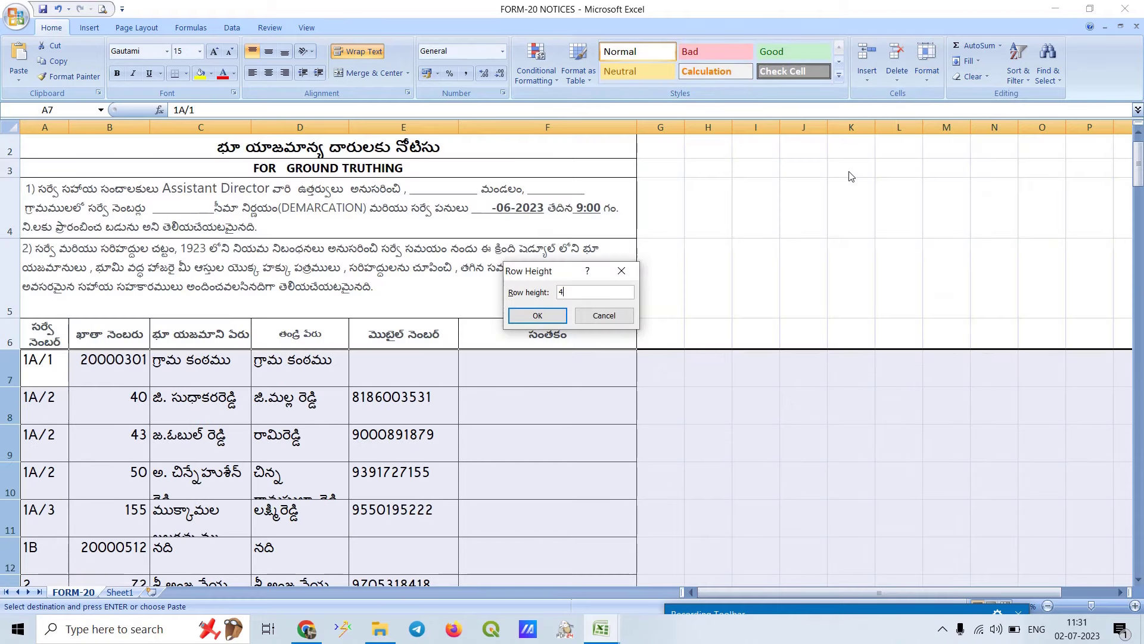
text(5)
key(Return)
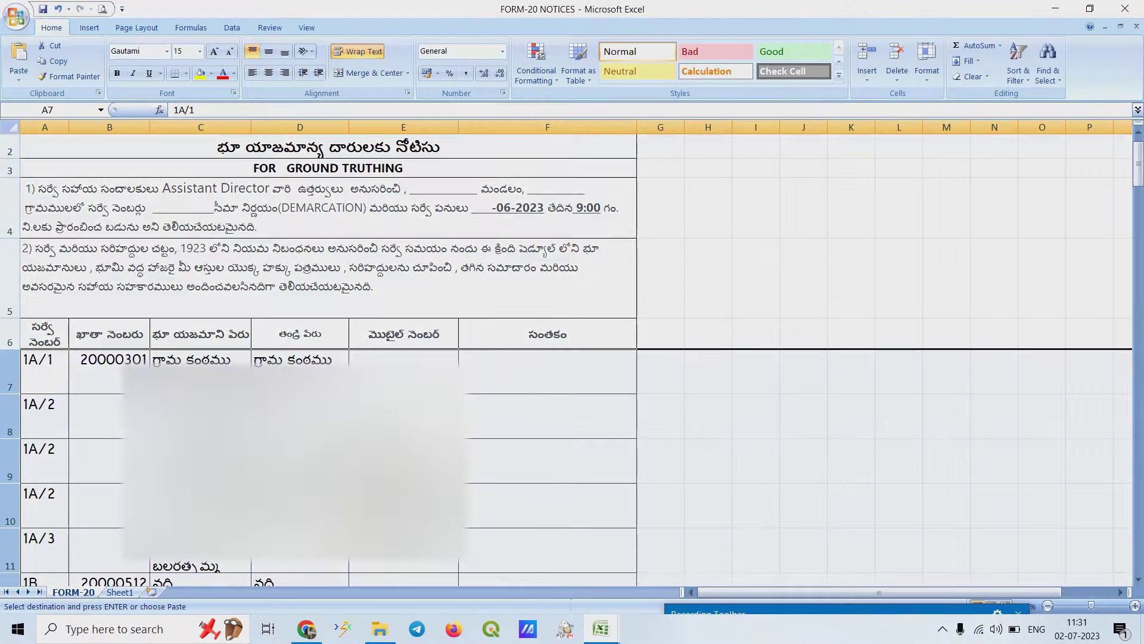
scroll(290, 374, down, 10)
scroll(290, 373, down, 8)
scroll(295, 363, up, 17)
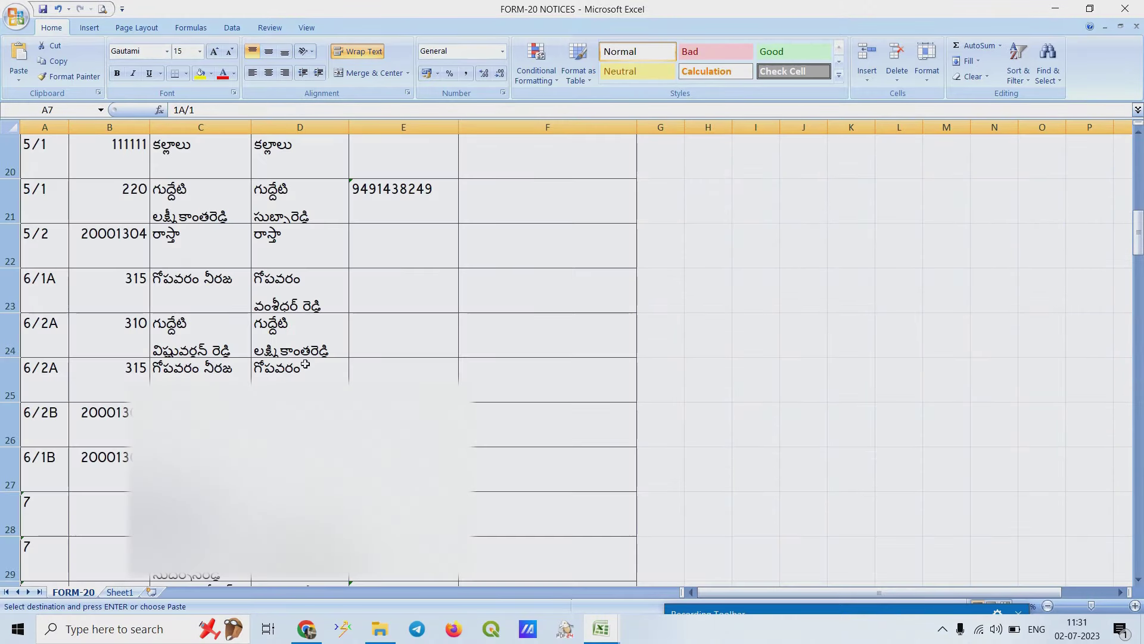
scroll(298, 364, down, 17)
Step: Delete the empty table rows from row 56 downward
click(91, 211)
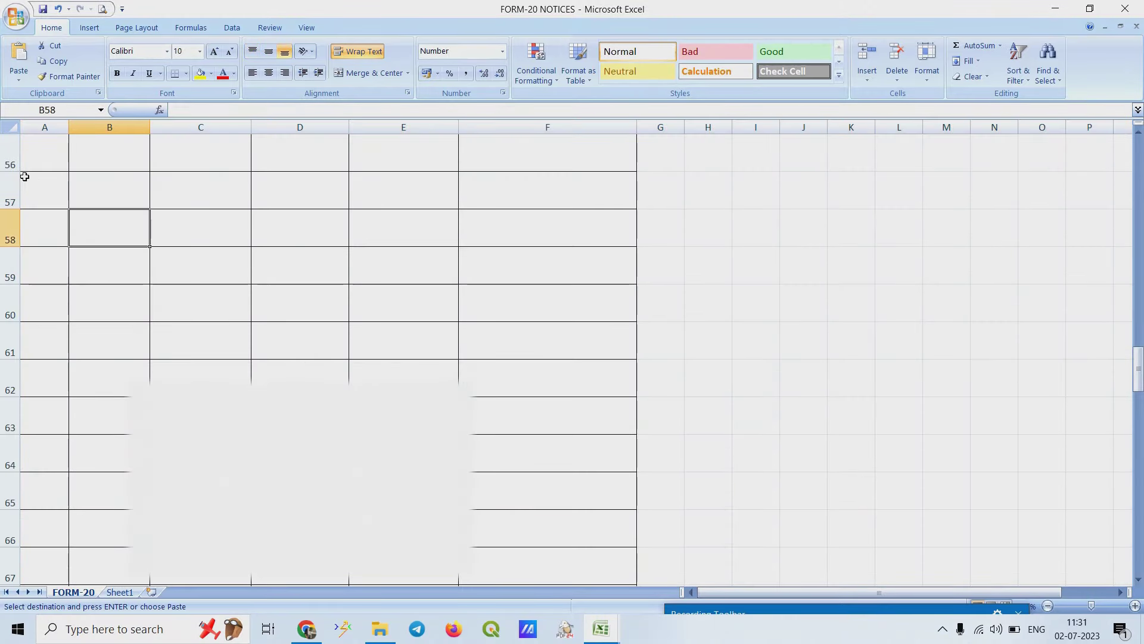
mouse_move(10, 155)
mouse_down()
mouse_move(21, 567)
mouse_move(22, 546)
mouse_up()
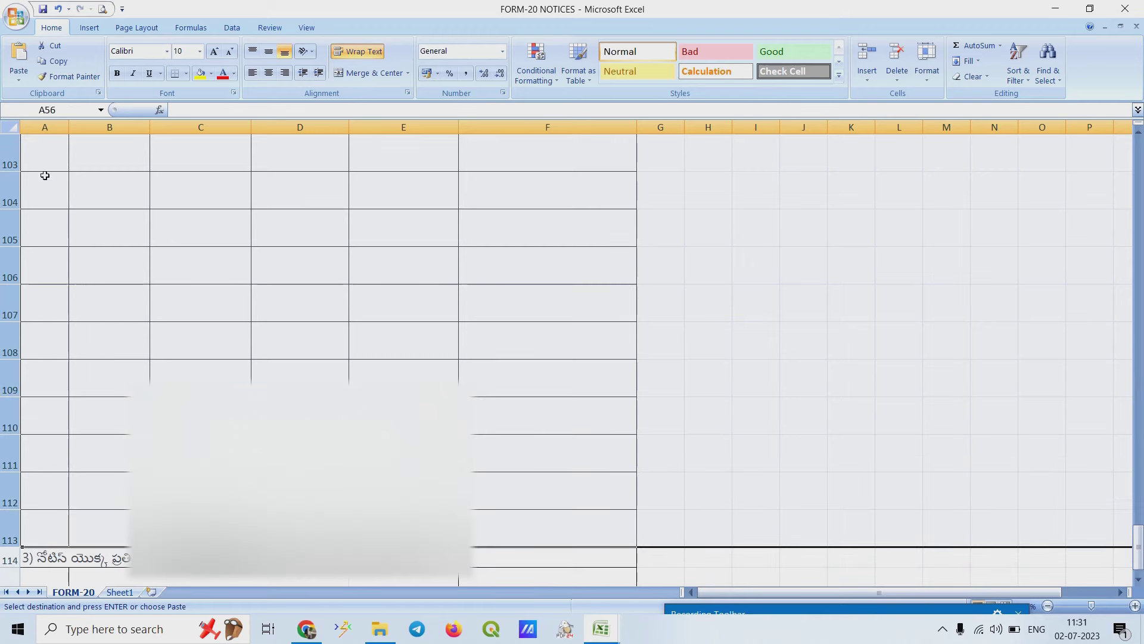
right_click(11, 214)
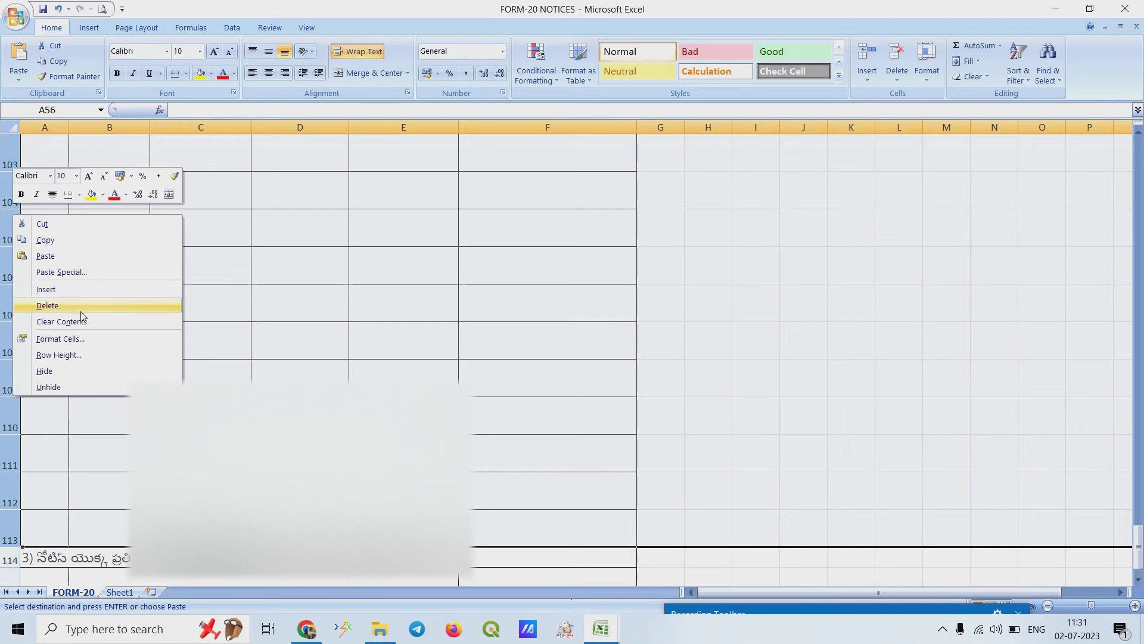
click(81, 308)
click(812, 324)
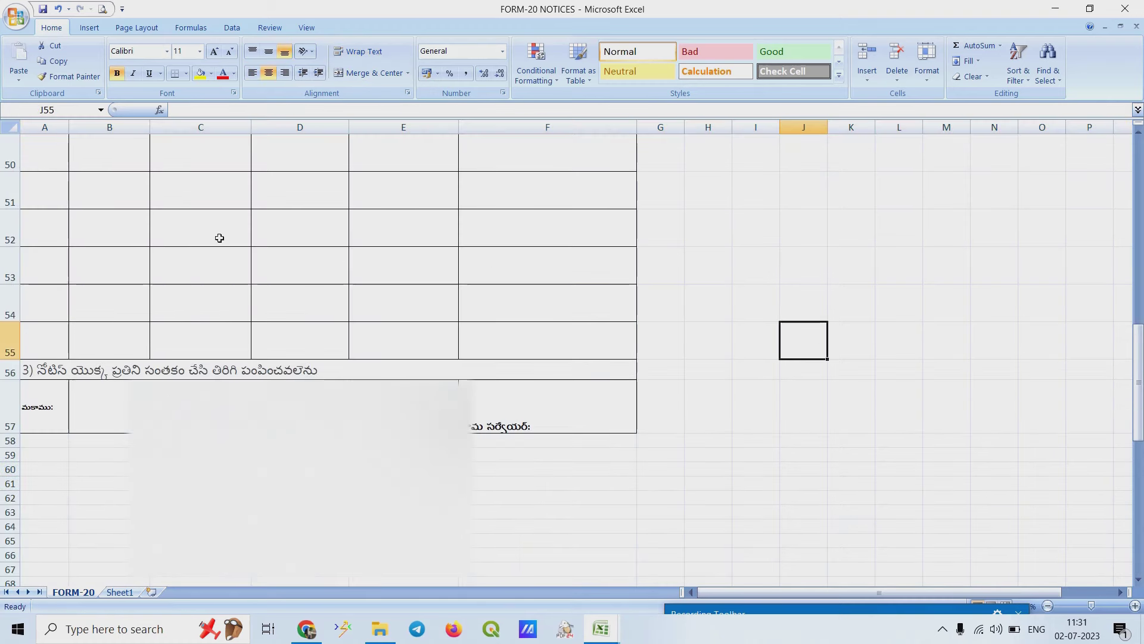
Step: Delete the remaining empty rows 47–55 so the footer follows entry 10/2
click(2, 341)
drag(2, 341, 24, 284)
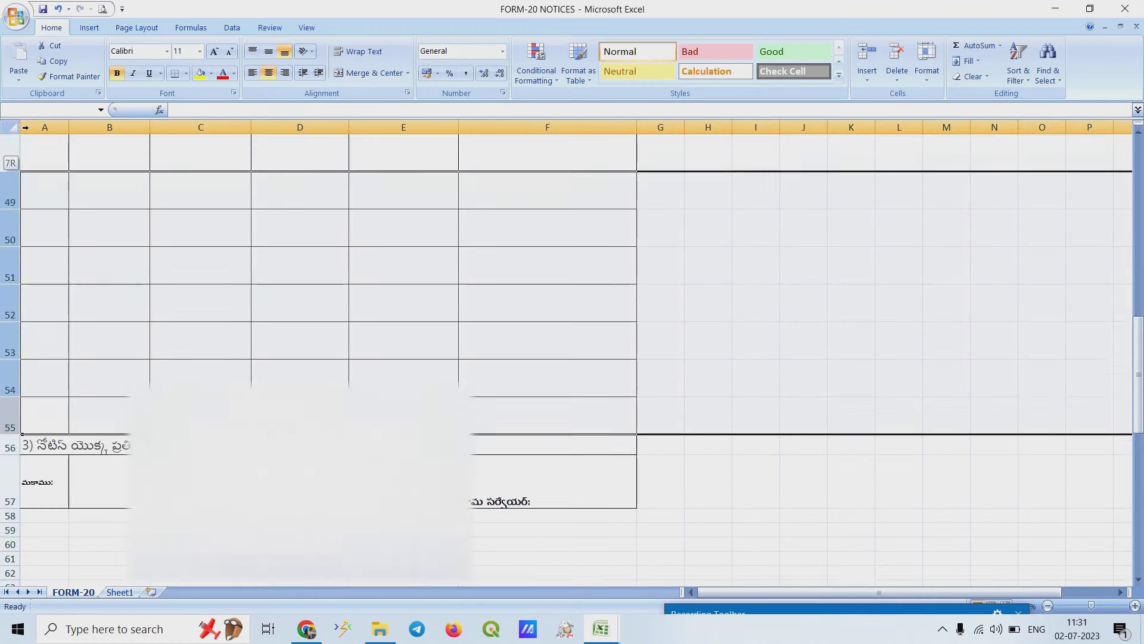
right_click(24, 284)
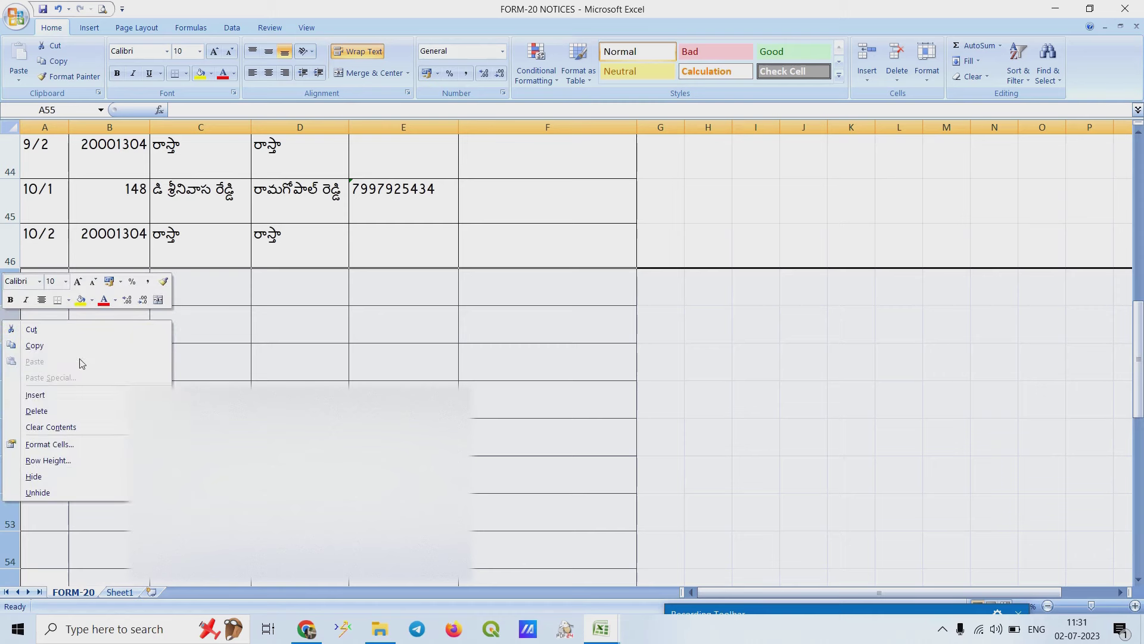
click(72, 411)
scroll(172, 380, up, 12)
scroll(281, 301, up, 2)
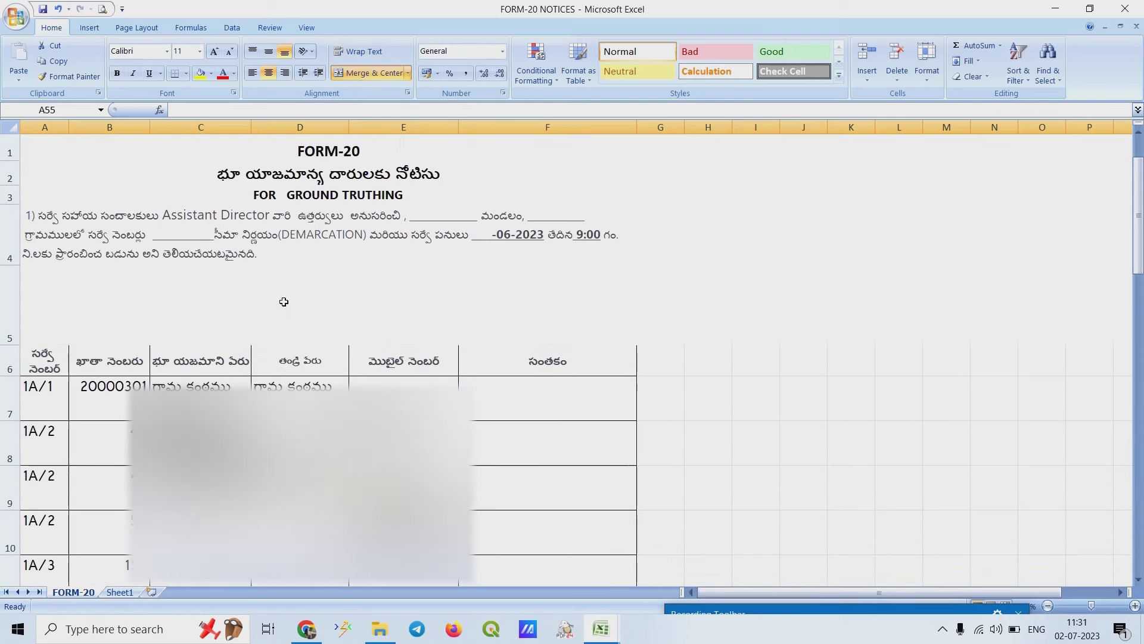
click(376, 156)
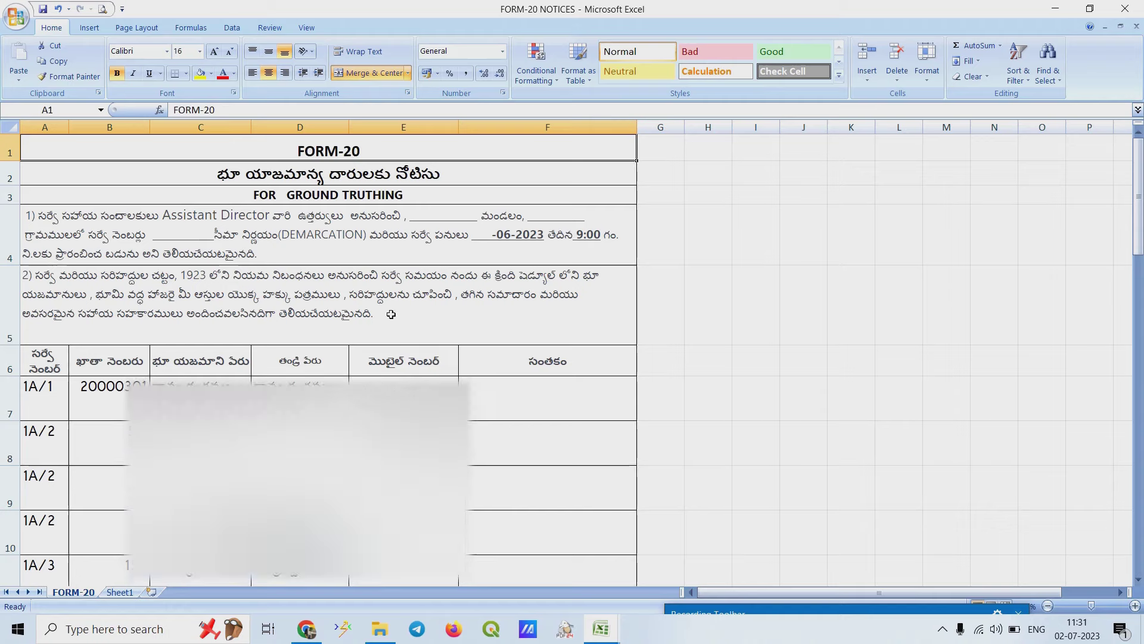
scroll(386, 310, down, 18)
scroll(369, 309, up, 5)
scroll(369, 310, up, 5)
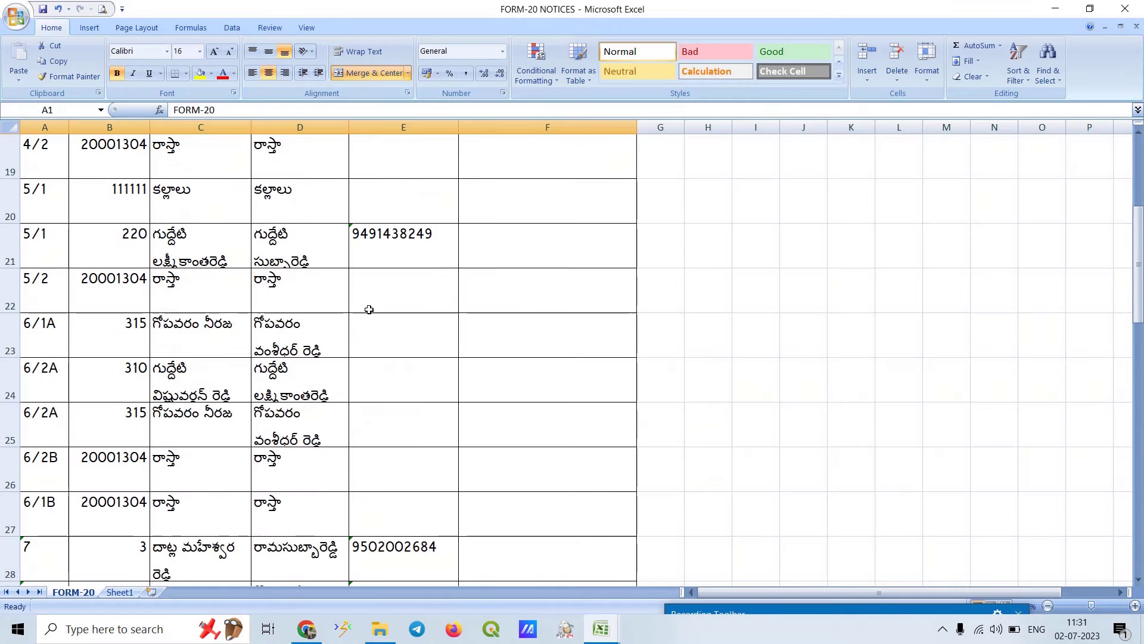
scroll(369, 309, up, 8)
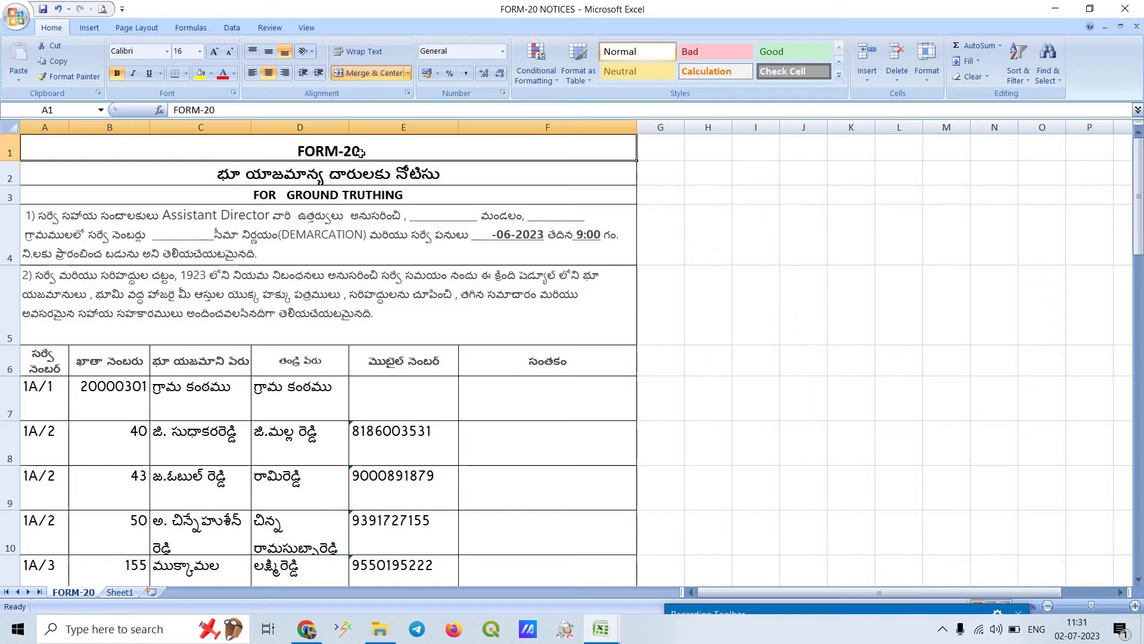
scroll(360, 152, down, 13)
Step: Preview all three pages of the FORM-20 notice in Print Preview
key(ctrl+p)
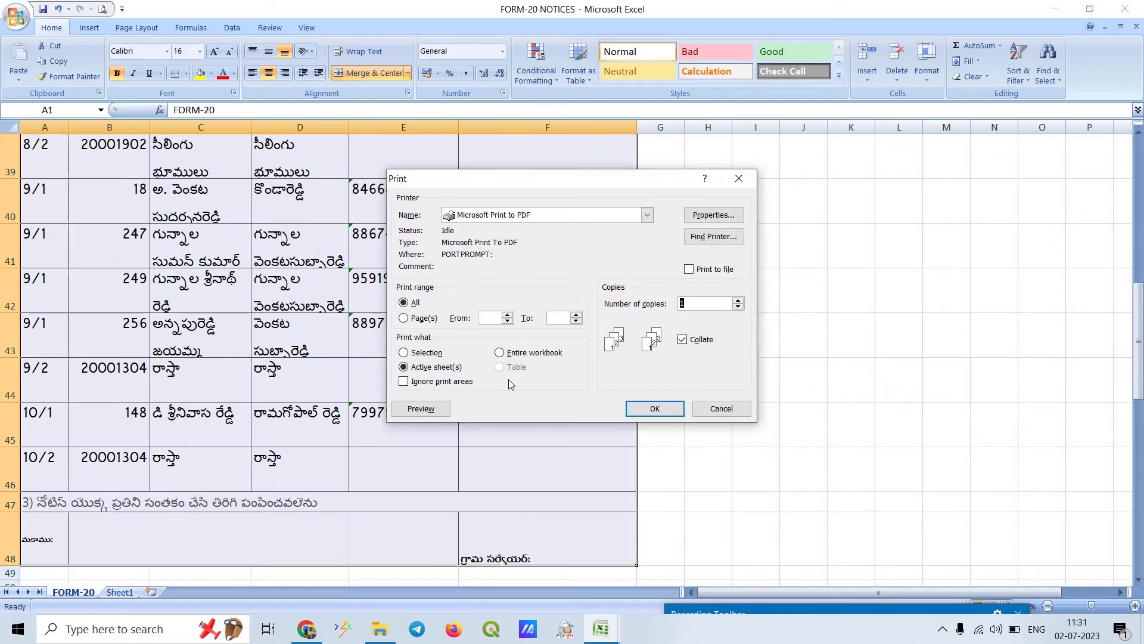
click(420, 409)
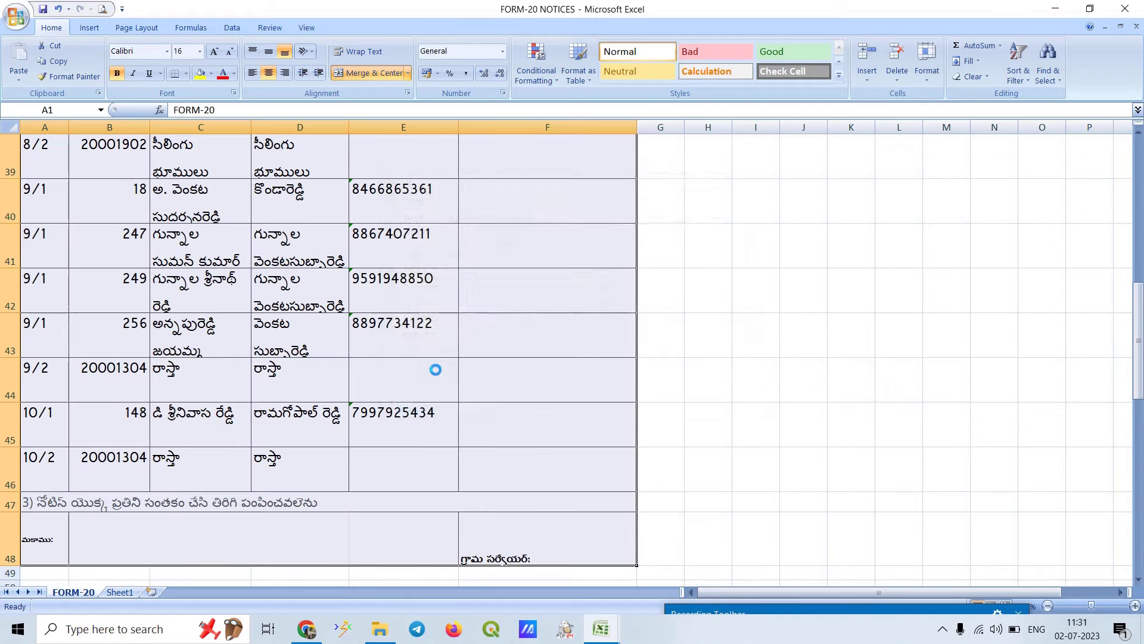
scroll(604, 303, down, 1)
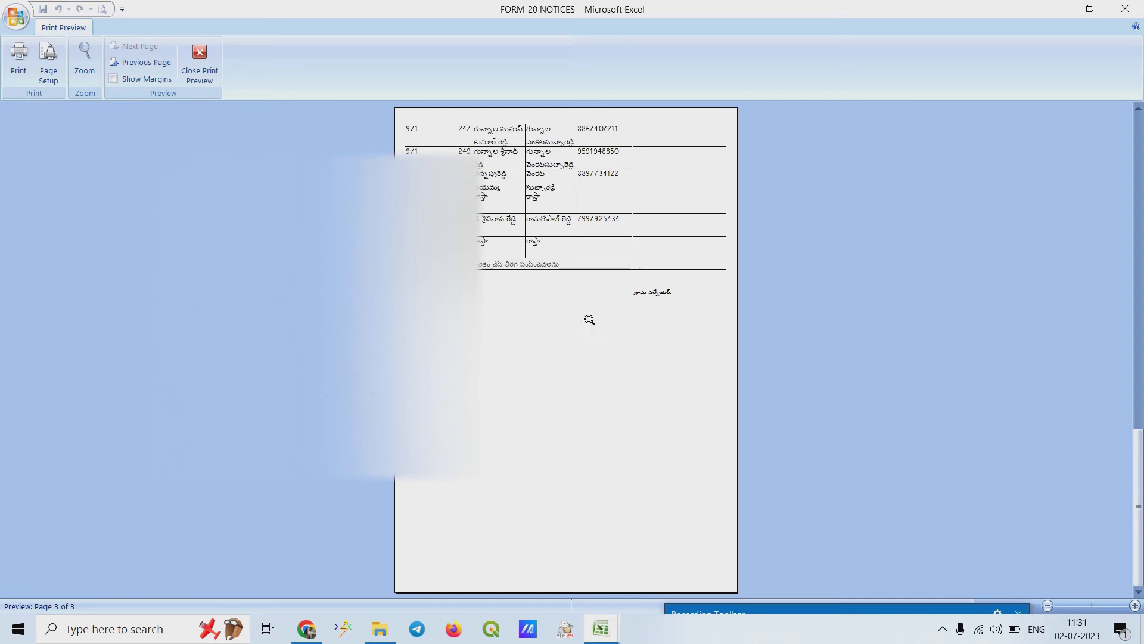
scroll(608, 298, up, 2)
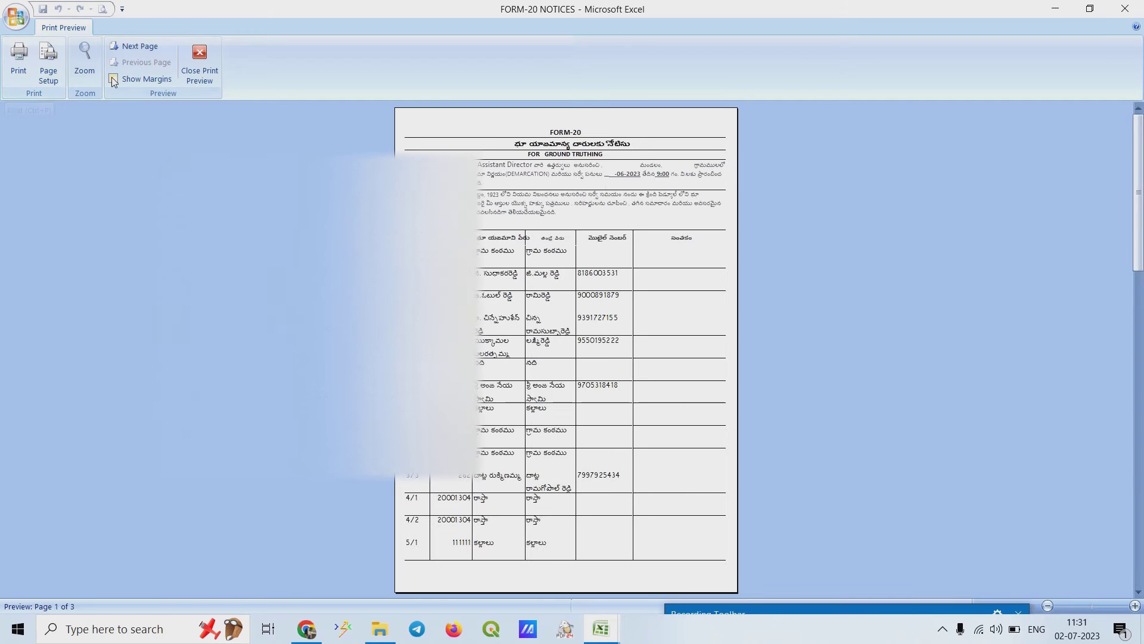
Step: Check Page Setup without changes, then print the notice to reach the PDF save dialog
click(48, 60)
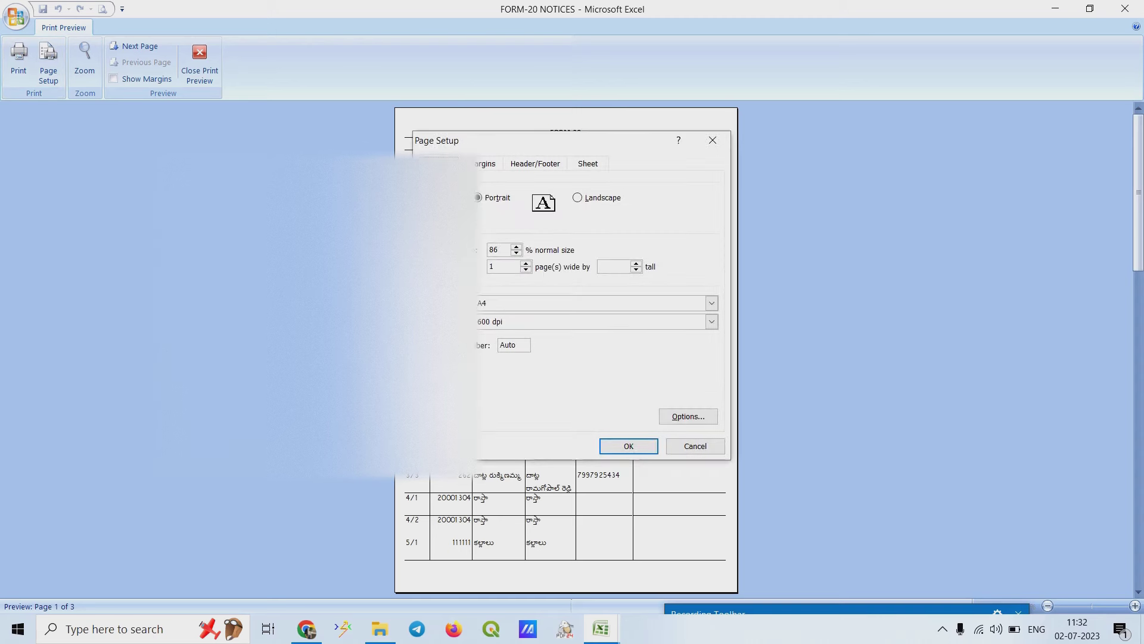
click(629, 446)
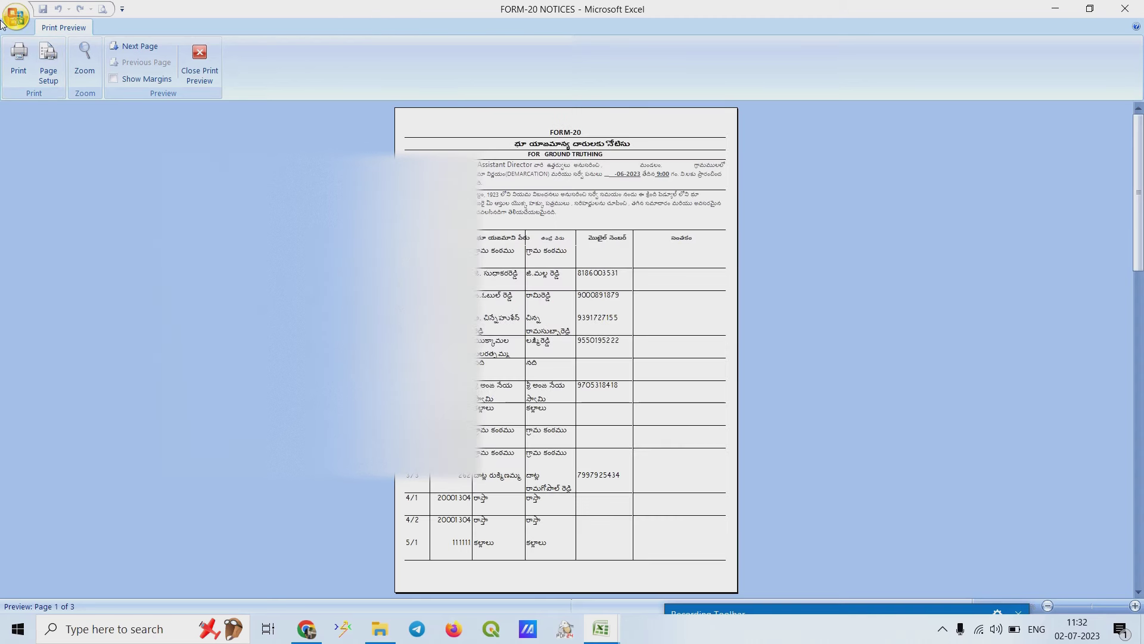
click(19, 59)
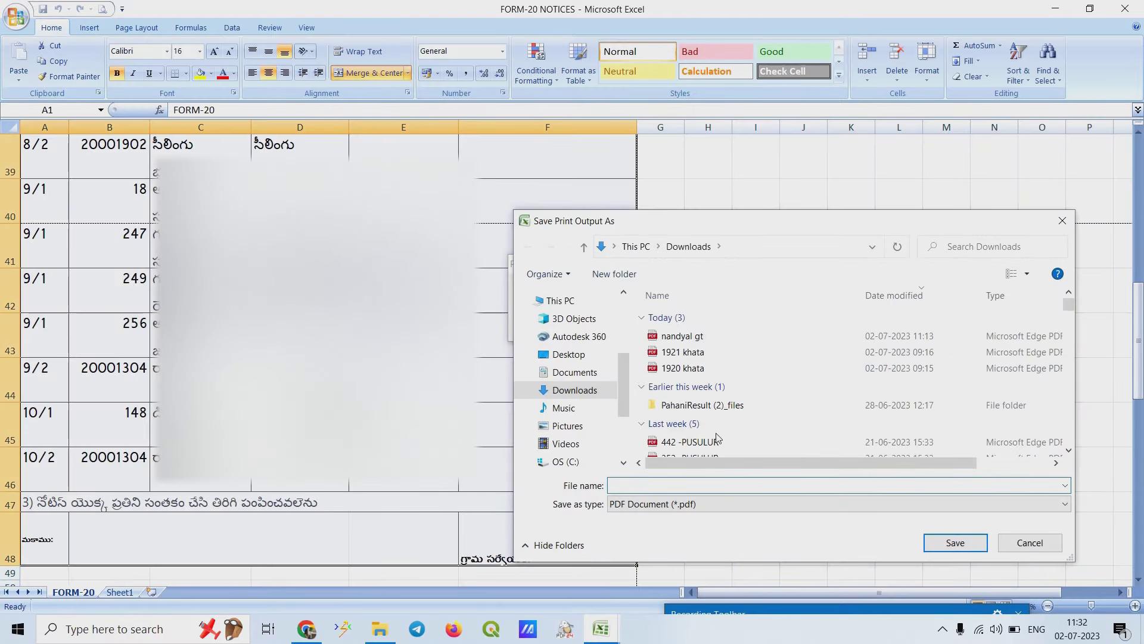
Step: Save the printout as a PDF Document in Downloads named 'form 20 notices'
text(gt)
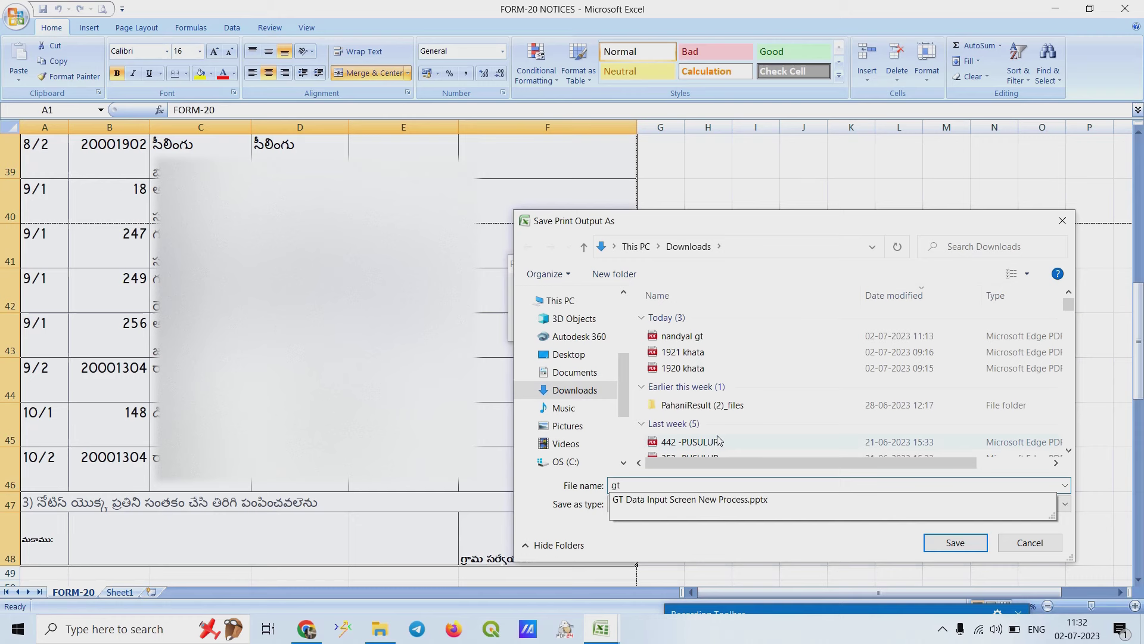
key(BackSpace)
key(BackSpace)
text(fo)
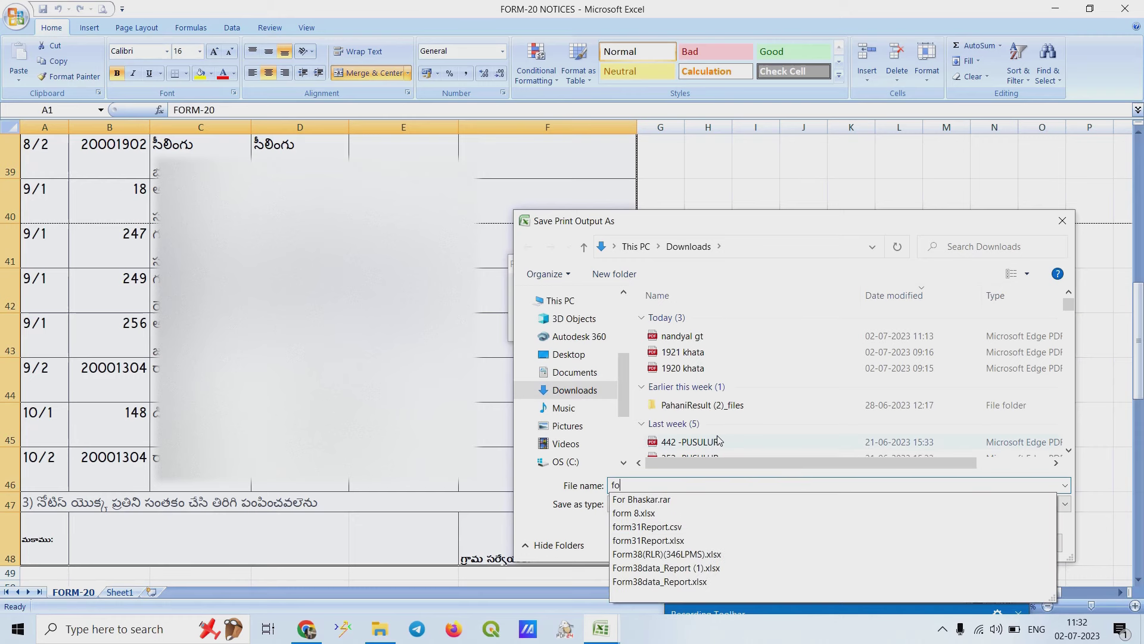
text(m 20)
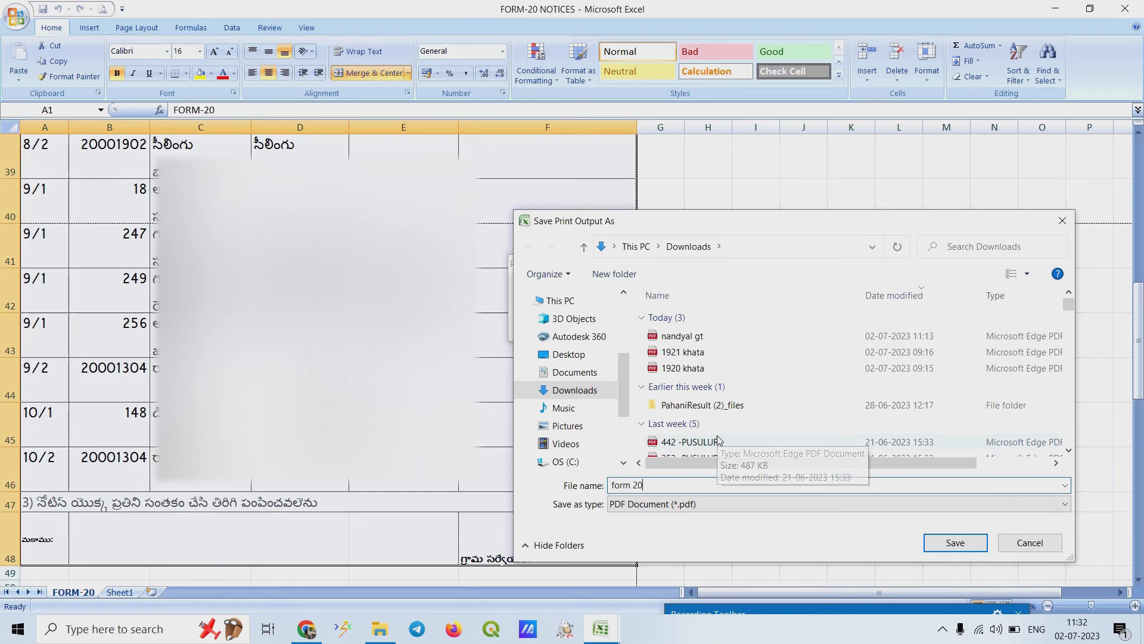
text( notices f)
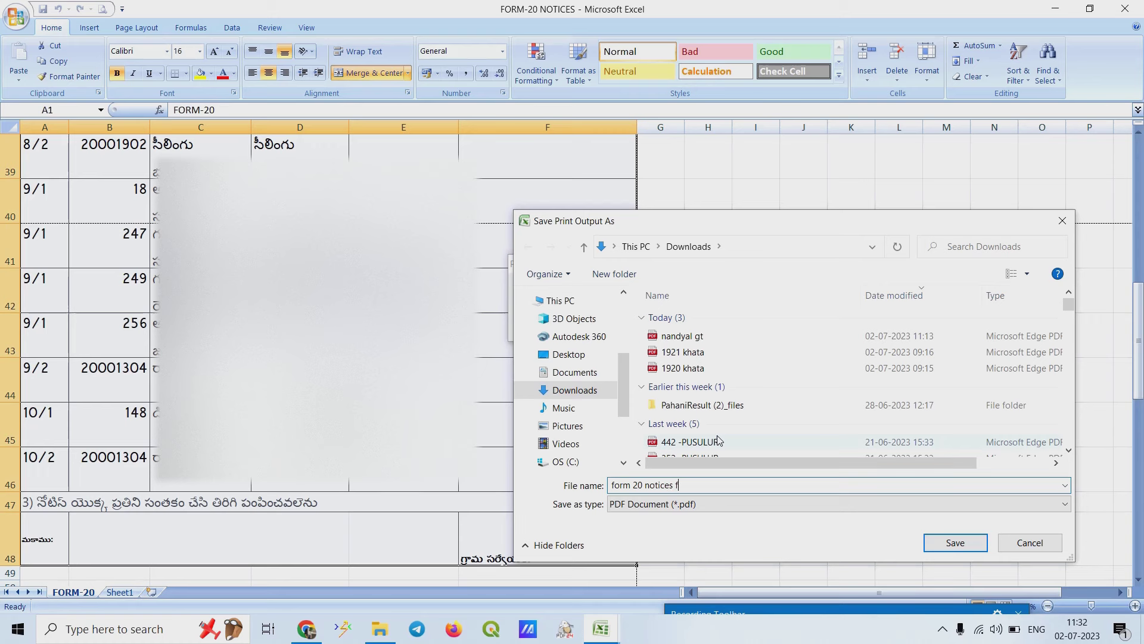
text(orgt)
key(Return)
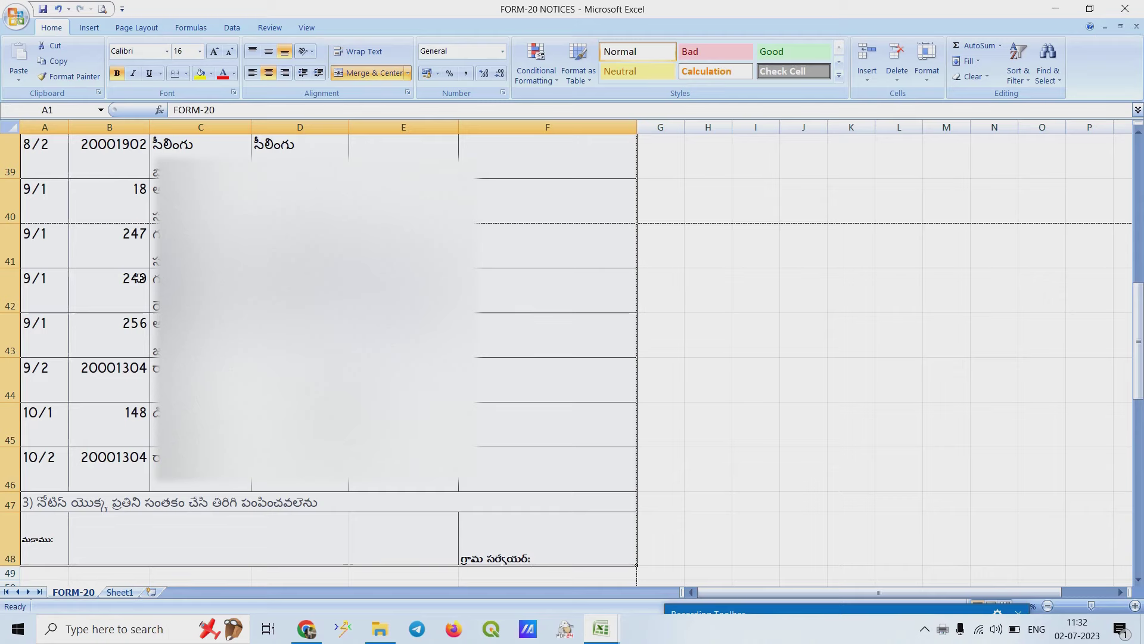
click(119, 592)
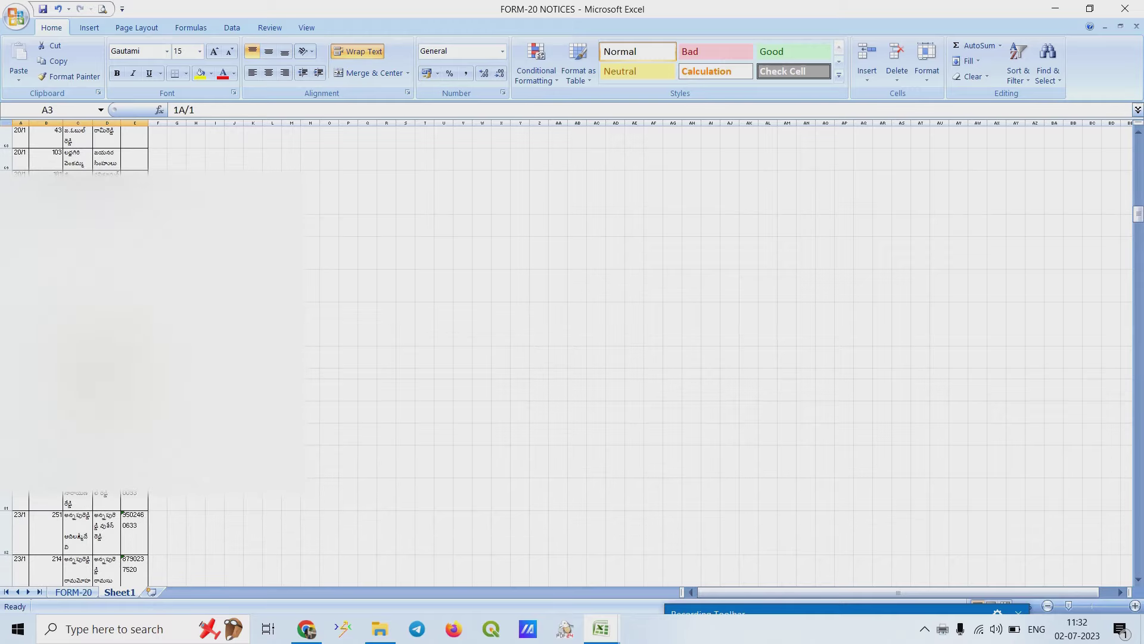
scroll(98, 259, down, 10)
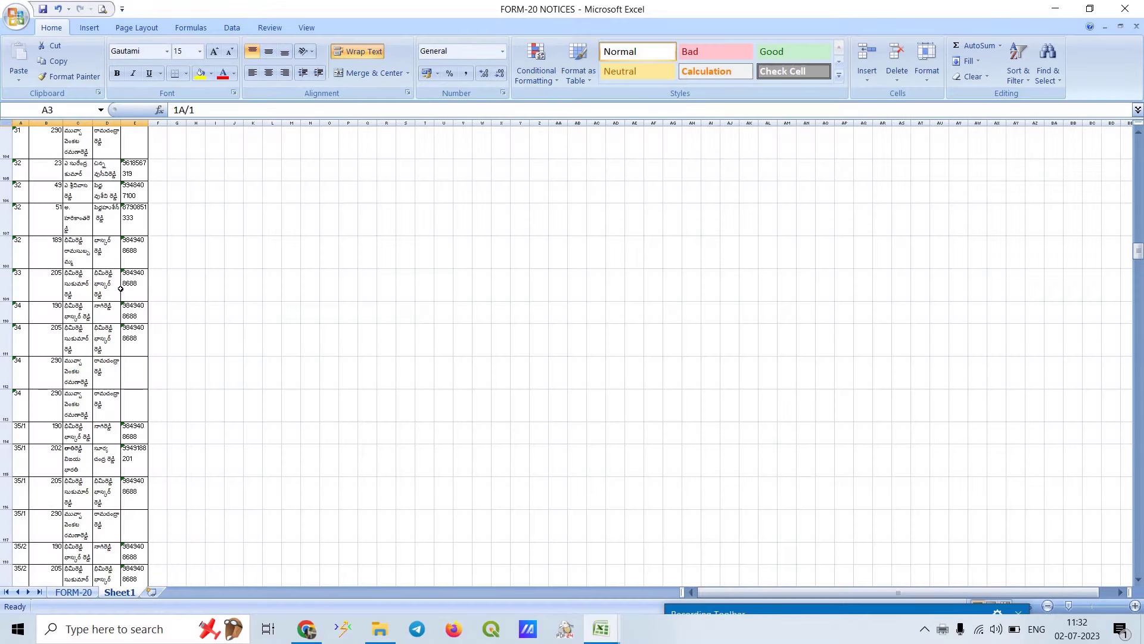
click(73, 591)
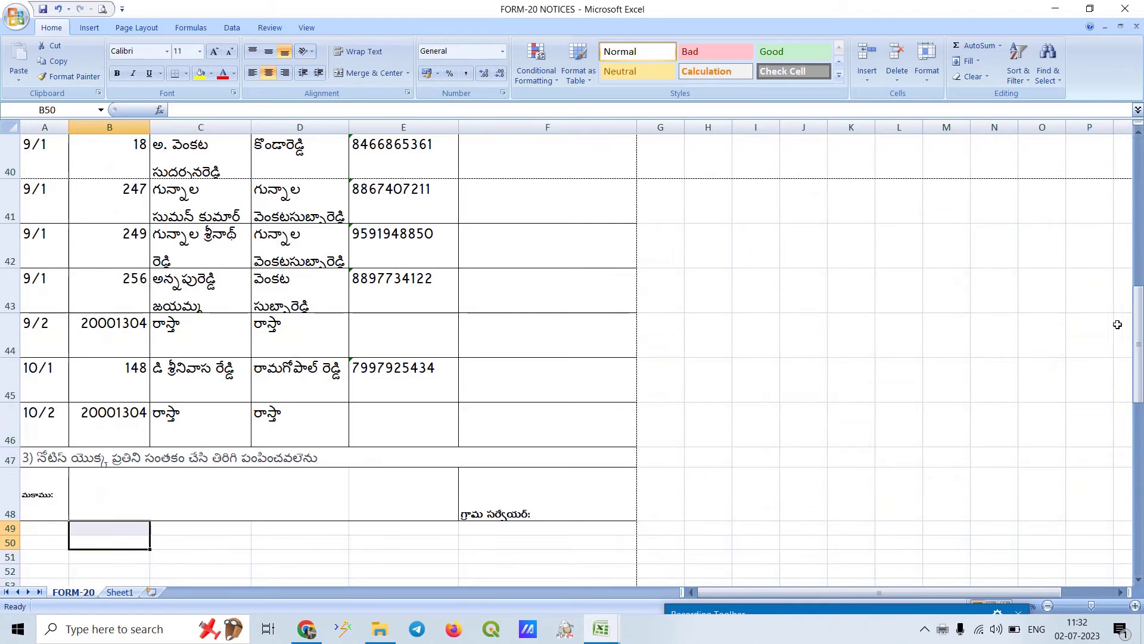
drag(1140, 331, 1140, 358)
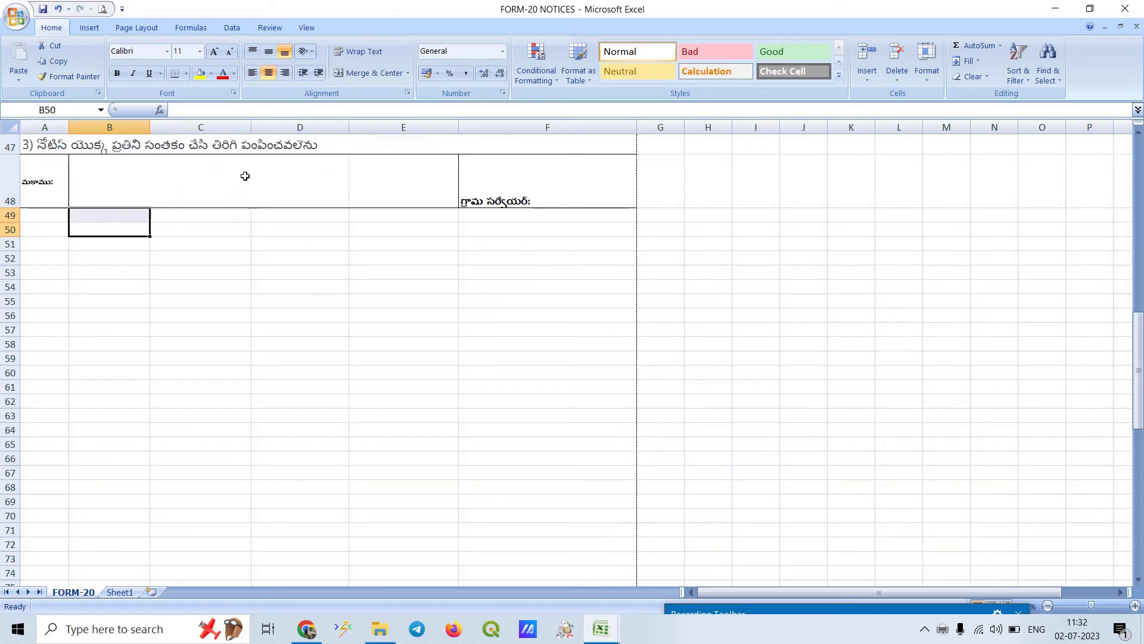
click(526, 188)
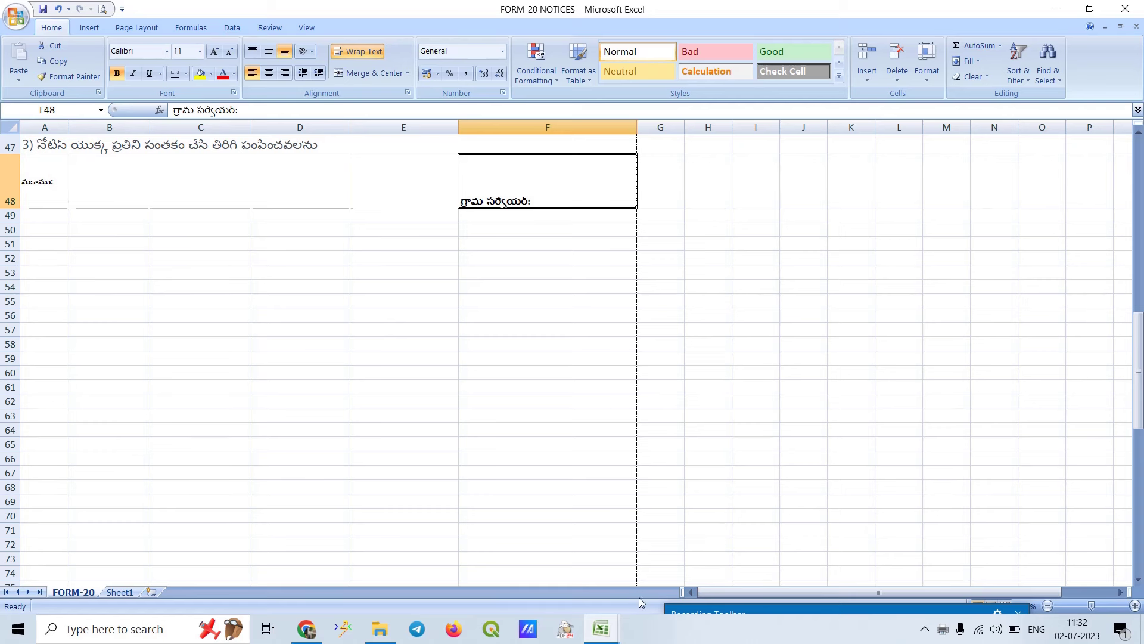
Step: Check the mobile numbers in E7 and E8, then the first survey number and the FOR GROUND TRUTHING heading
scroll(507, 366, up, 12)
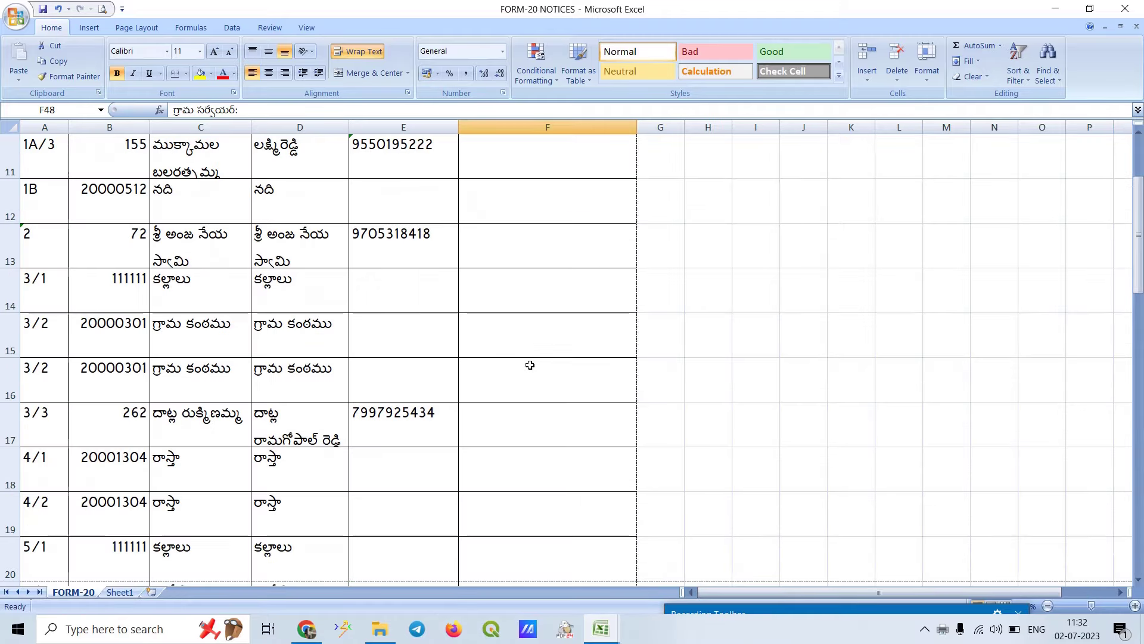
scroll(527, 363, up, 4)
click(387, 390)
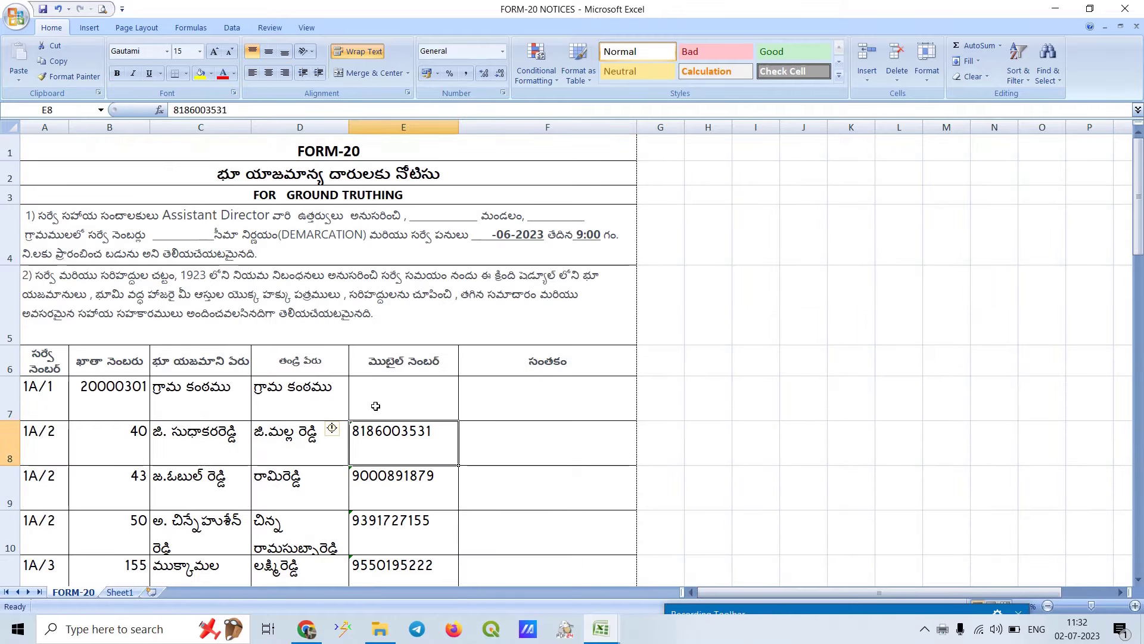
scroll(376, 376, down, 18)
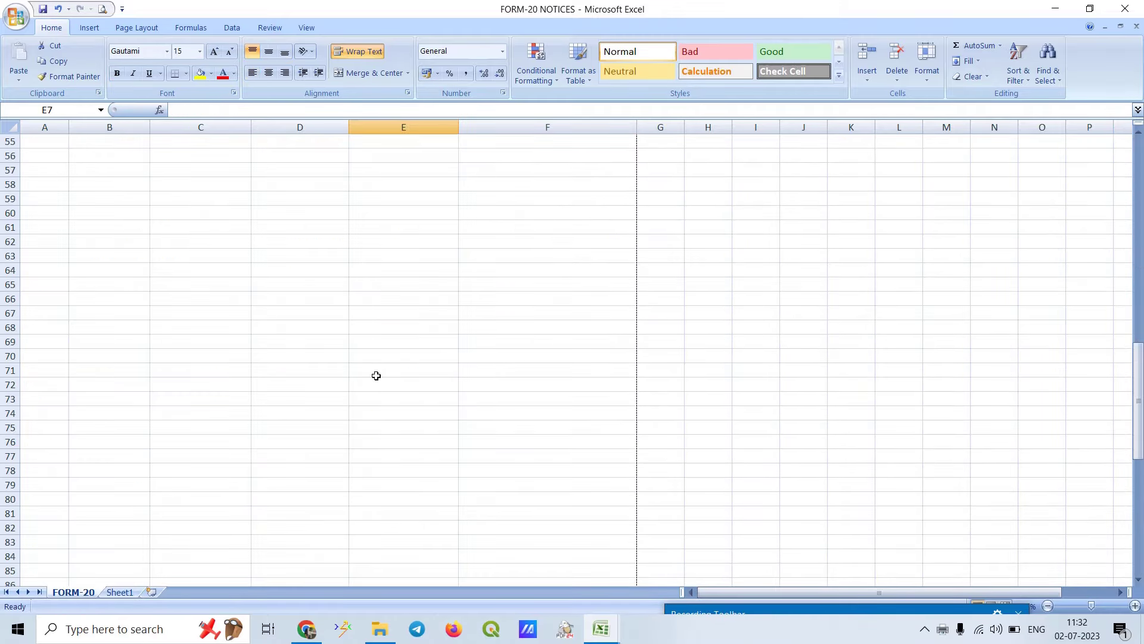
scroll(392, 354, up, 6)
scroll(411, 340, down, 12)
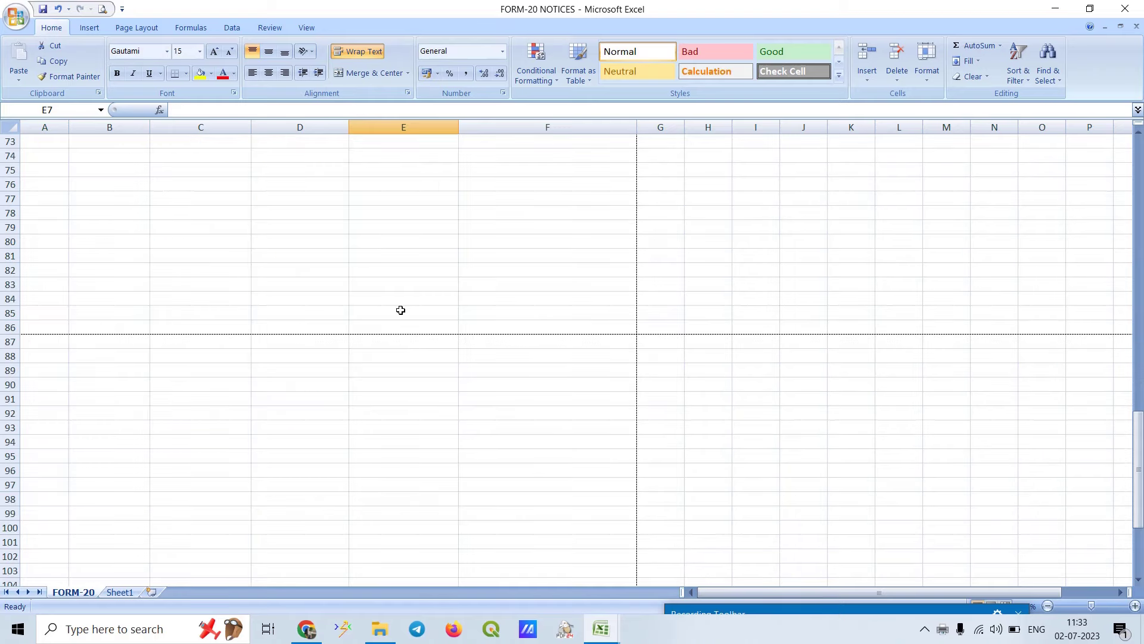
scroll(401, 310, up, 12)
scroll(398, 357, up, 12)
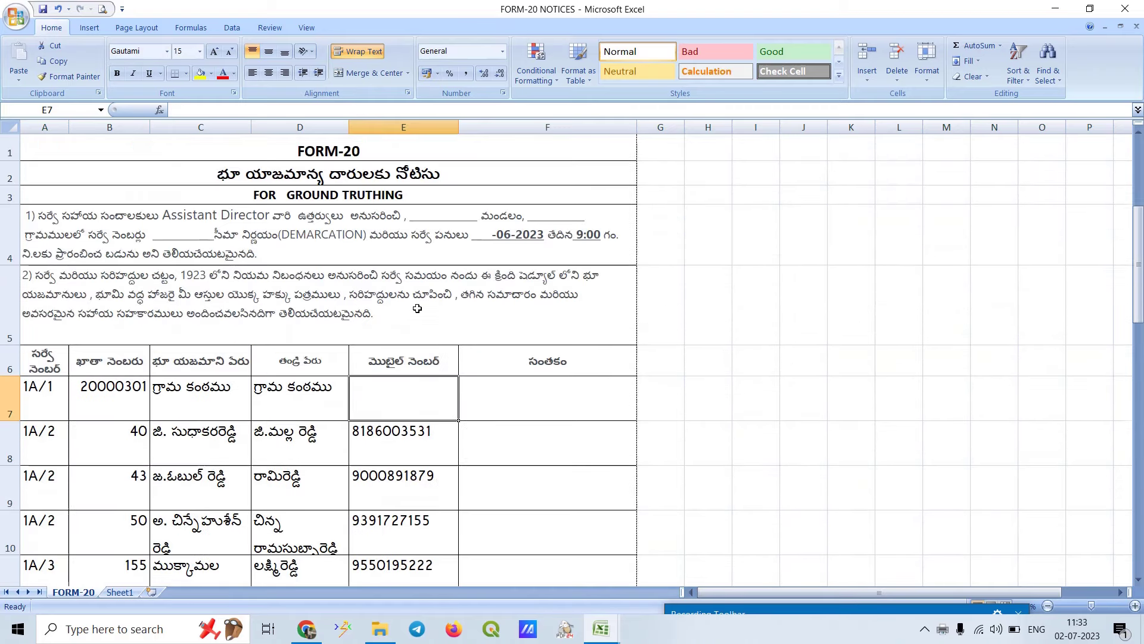
click(398, 427)
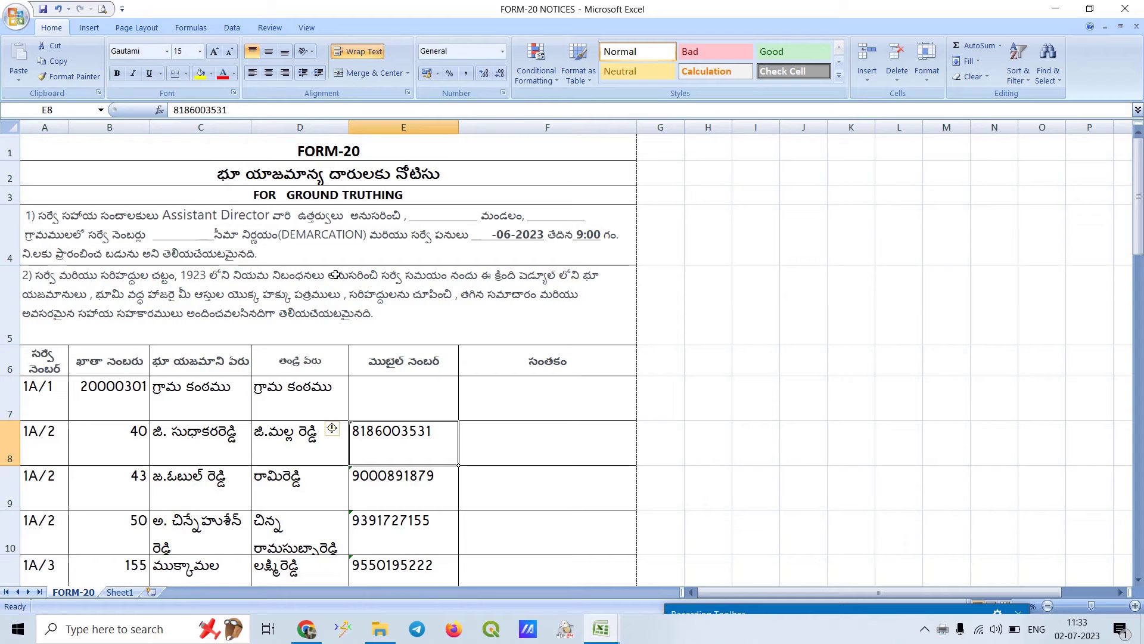
click(61, 410)
key(Up)
key(Up)
key(Up)
key(Up)
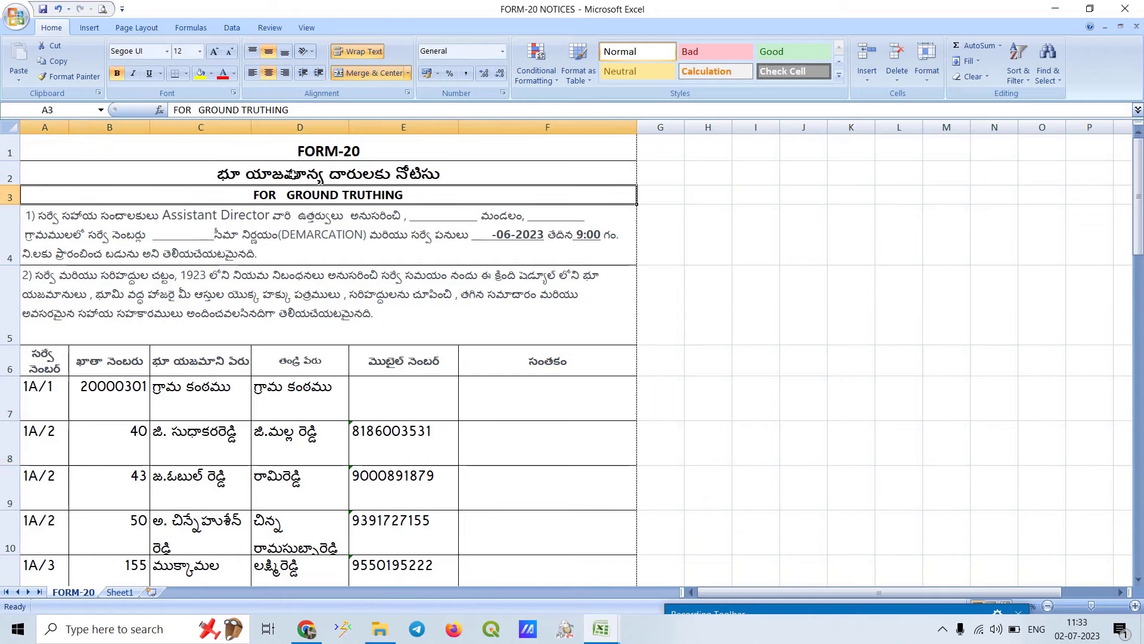
Step: Zoom the sheet out two steps and scroll down to show more owner rows
click(1047, 606)
click(1047, 606)
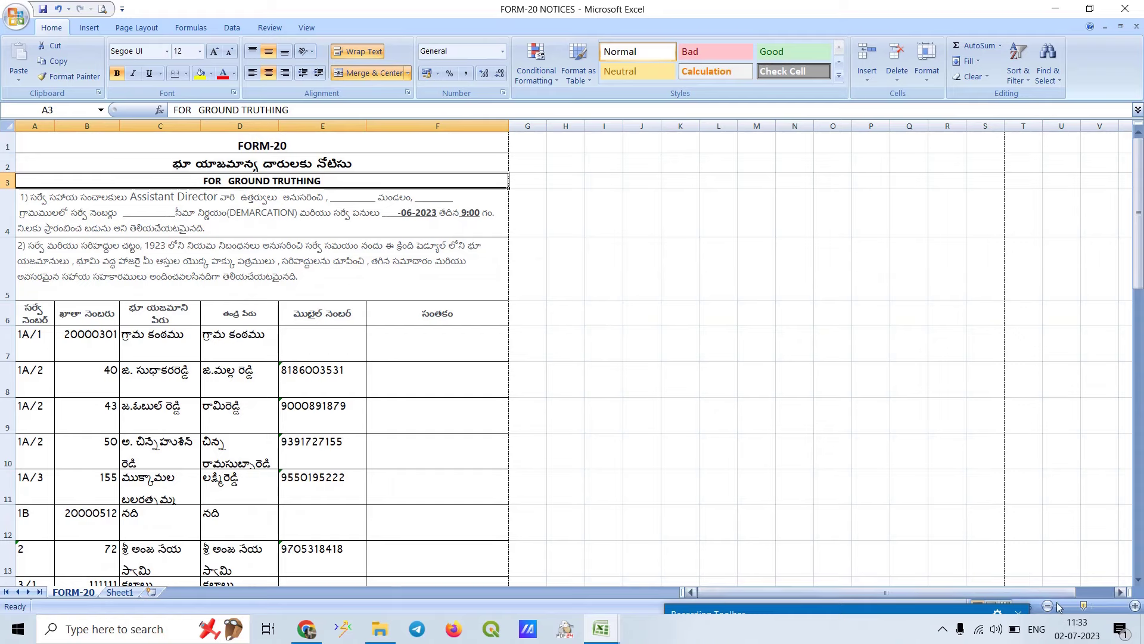
click(1047, 606)
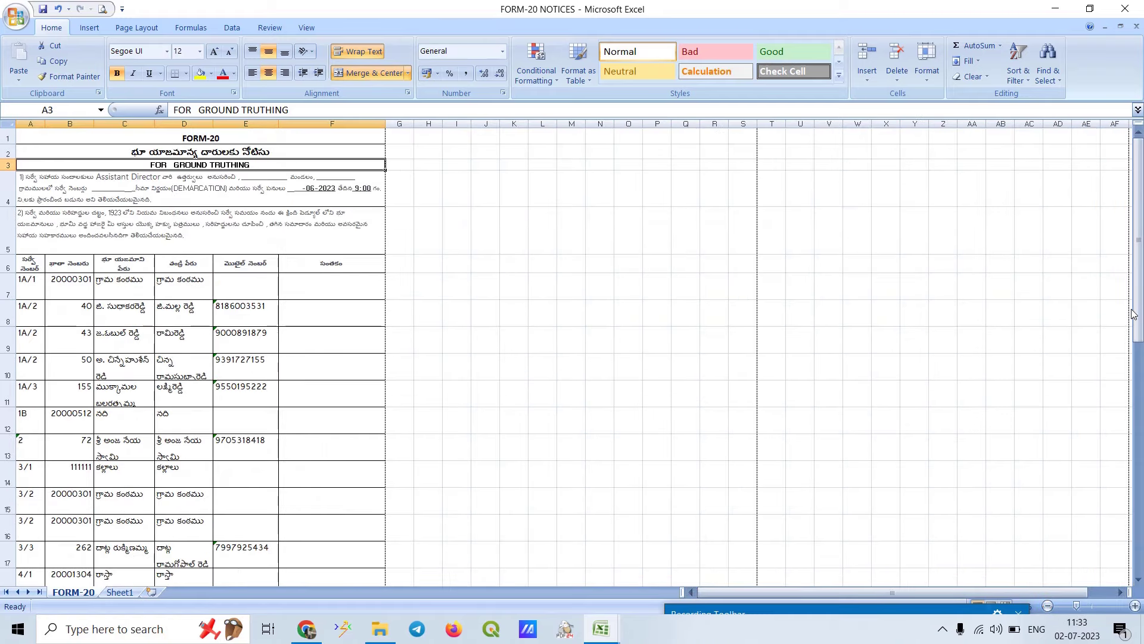
drag(1137, 239, 1138, 310)
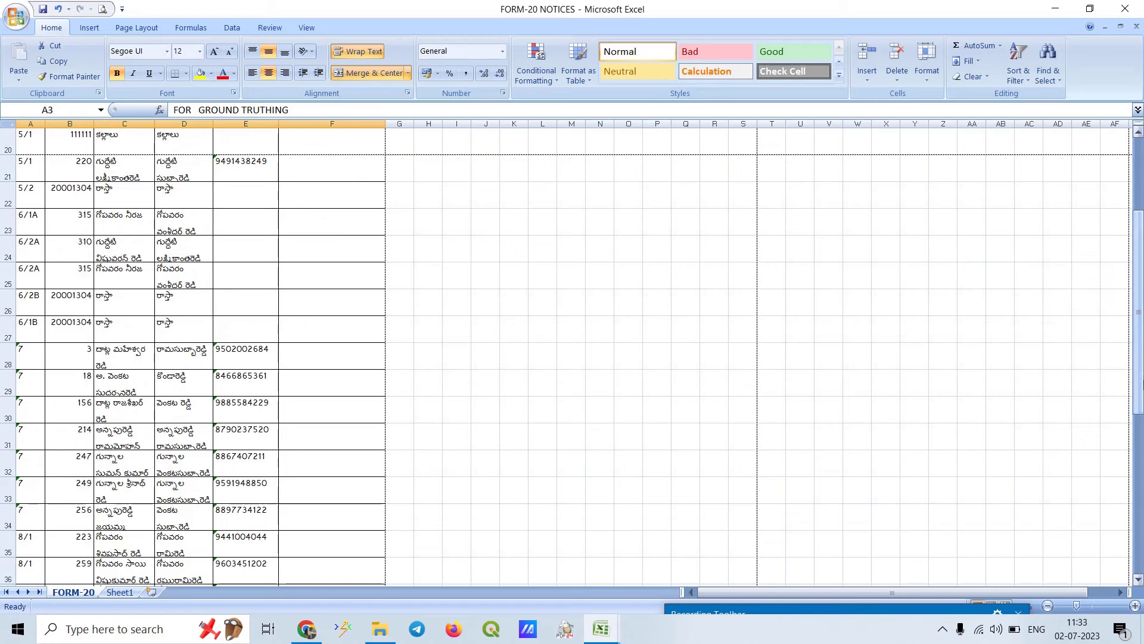